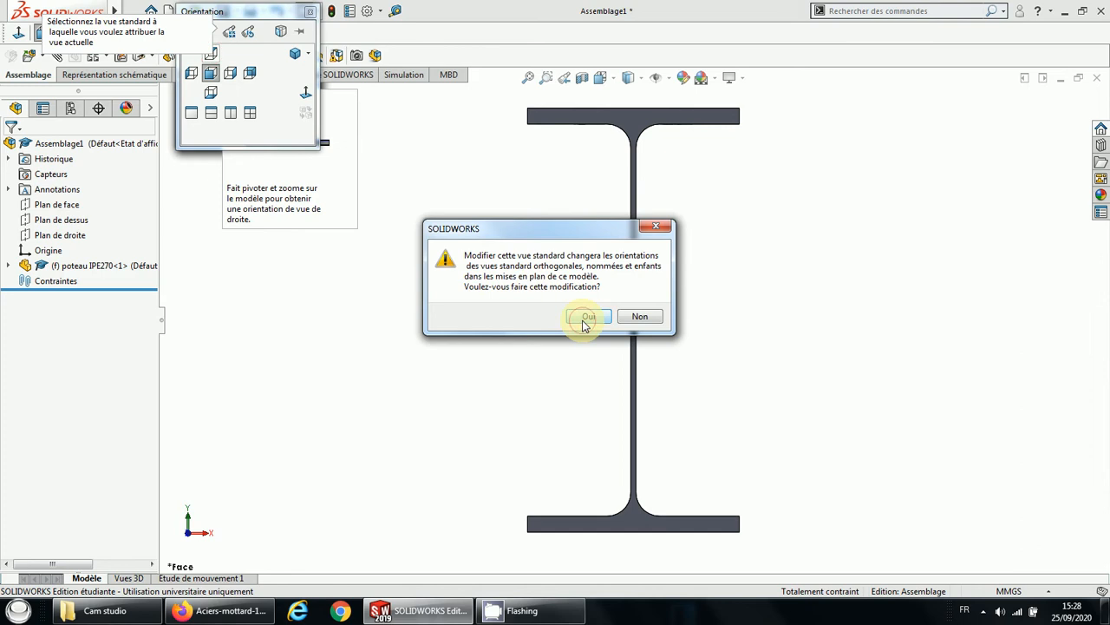
Step: Redefine the standard top view from the column's current end-profile orientation and display the front view
click(583, 319)
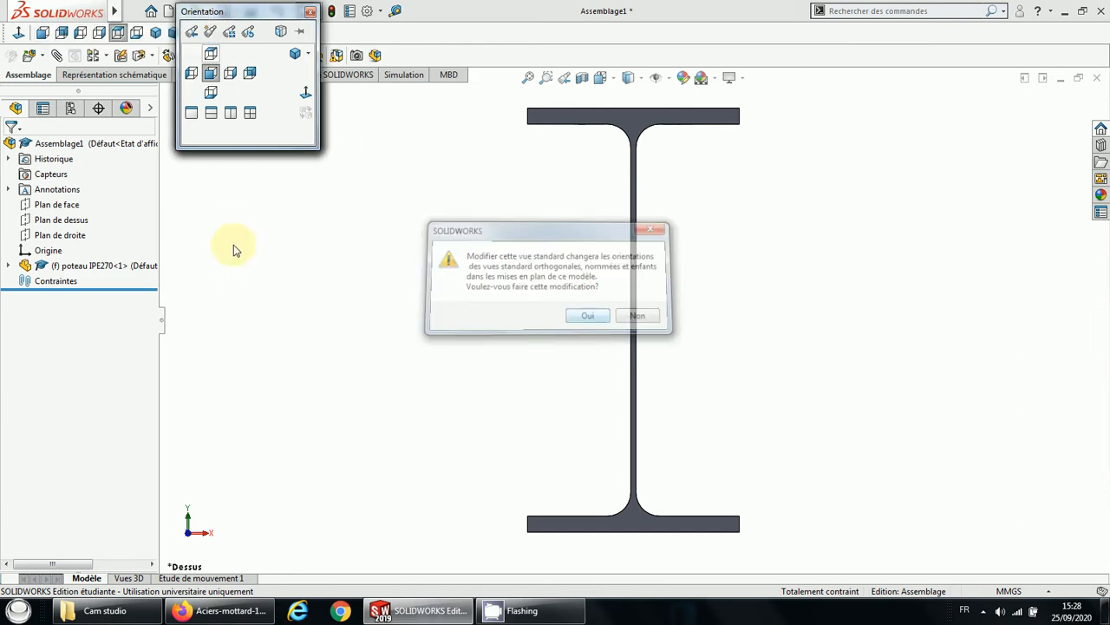
click(214, 76)
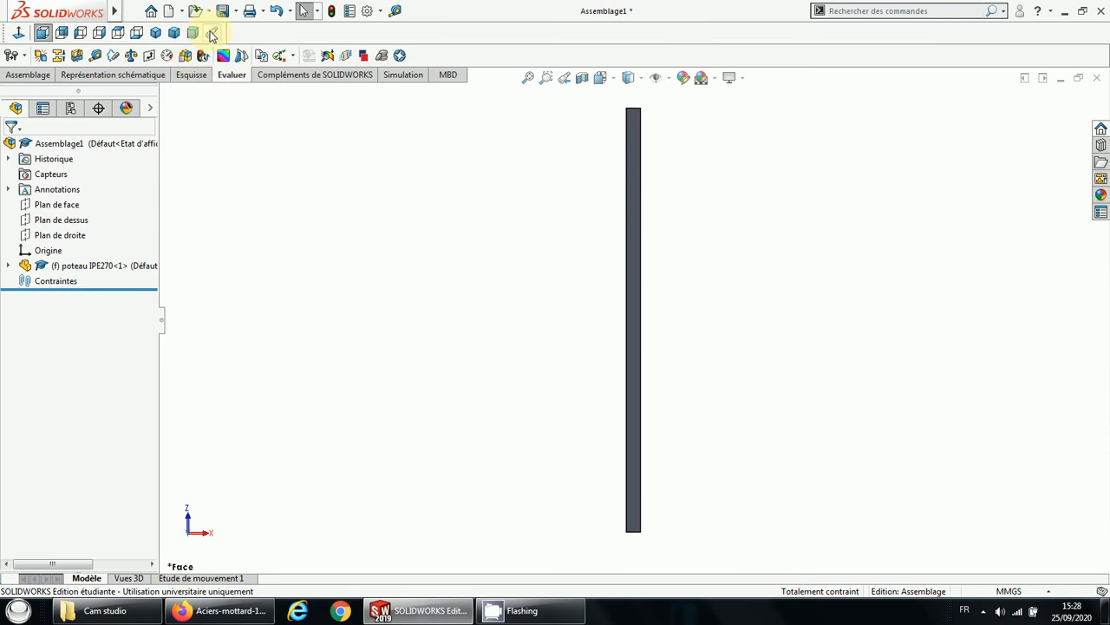
Step: Examine the column in the left, right, front and back standard views
click(212, 32)
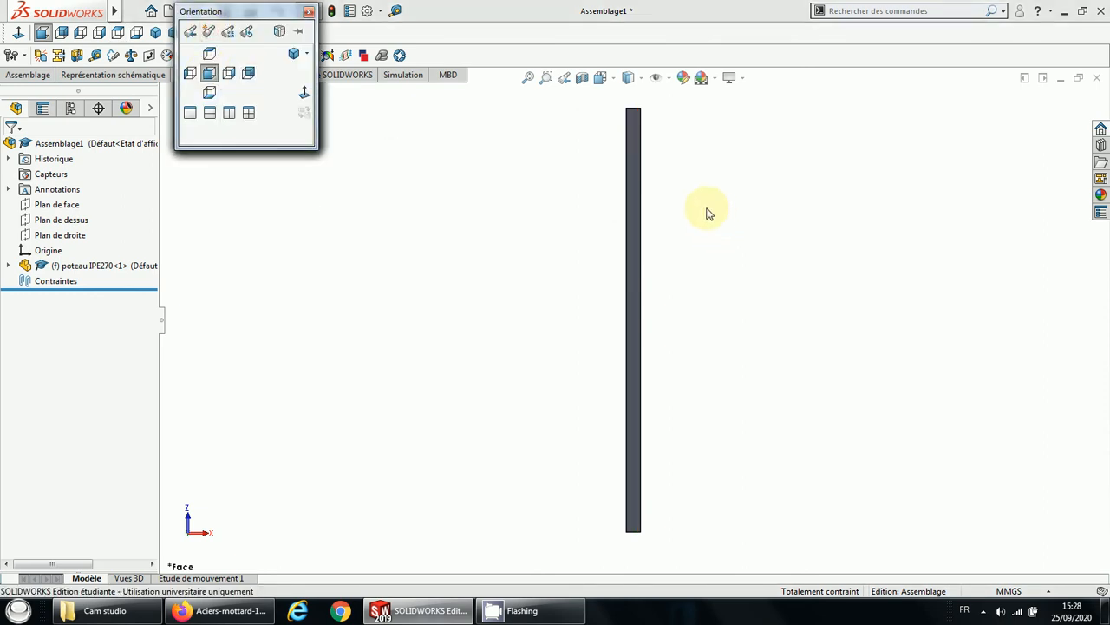
click(191, 76)
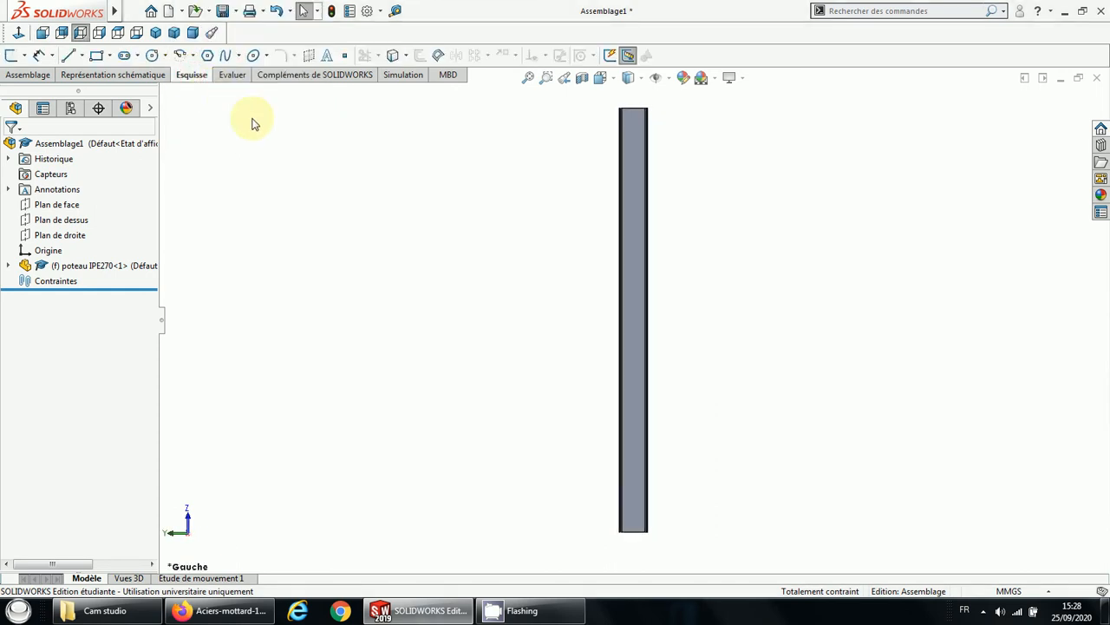
click(600, 78)
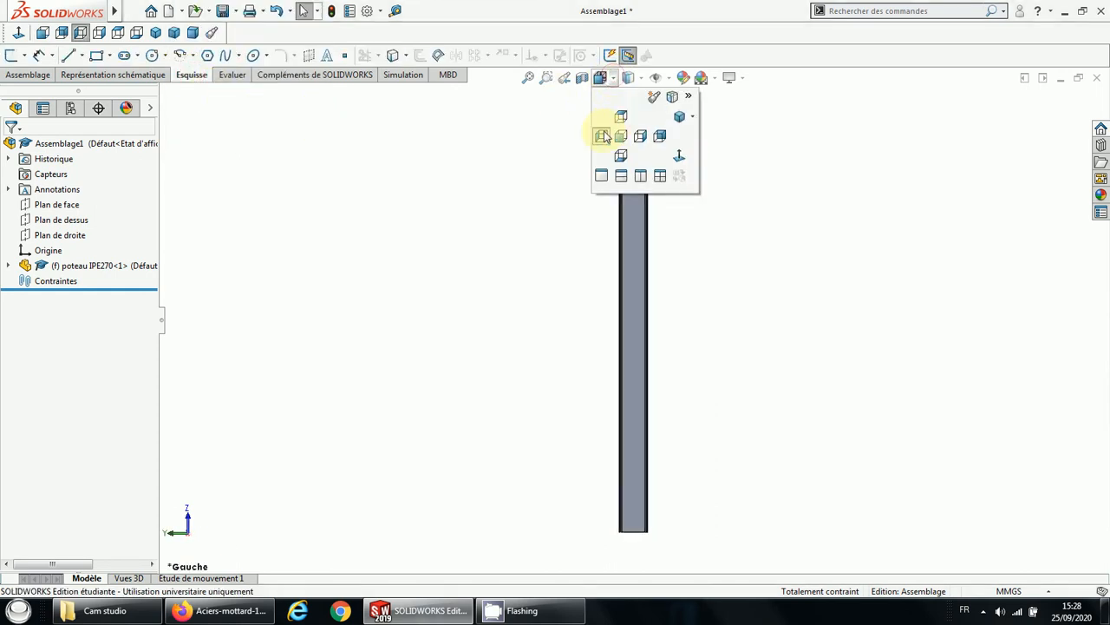
click(640, 136)
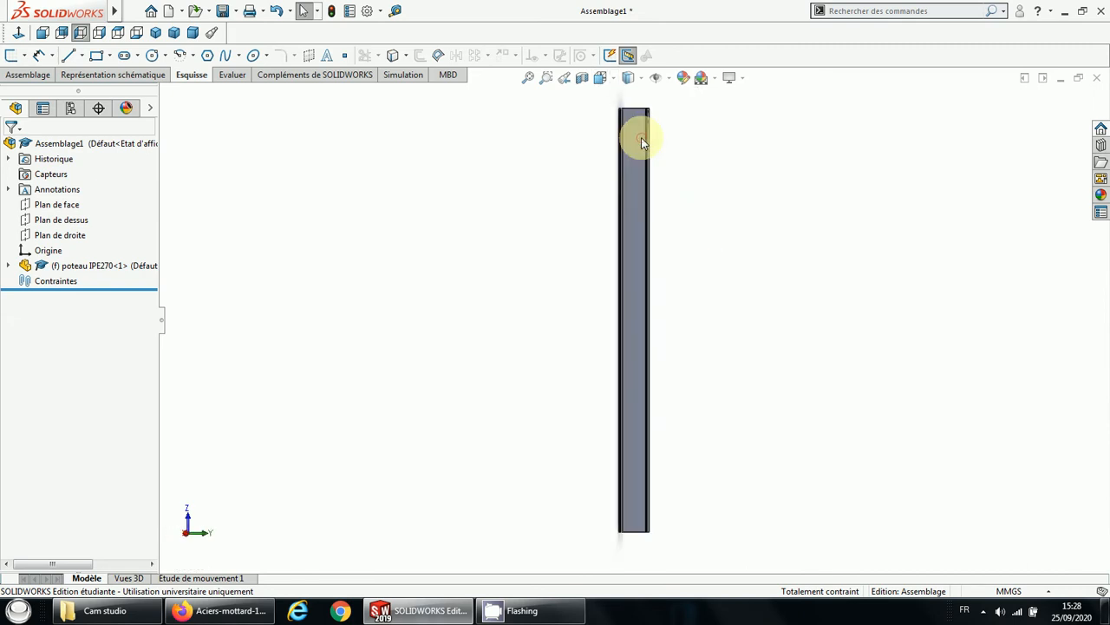
click(628, 79)
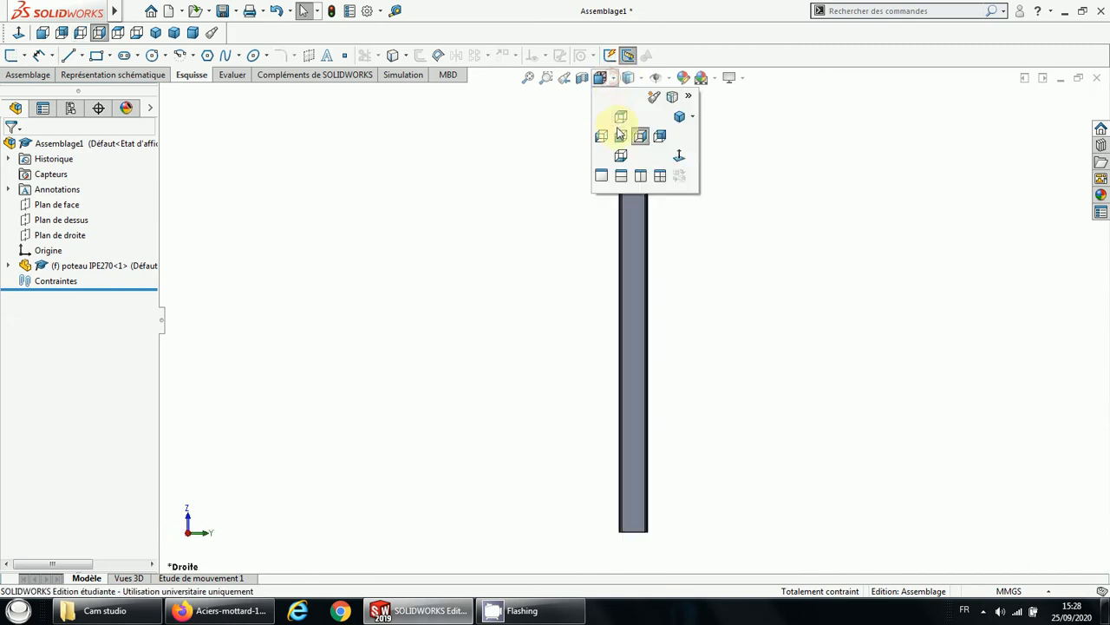
click(620, 131)
click(600, 78)
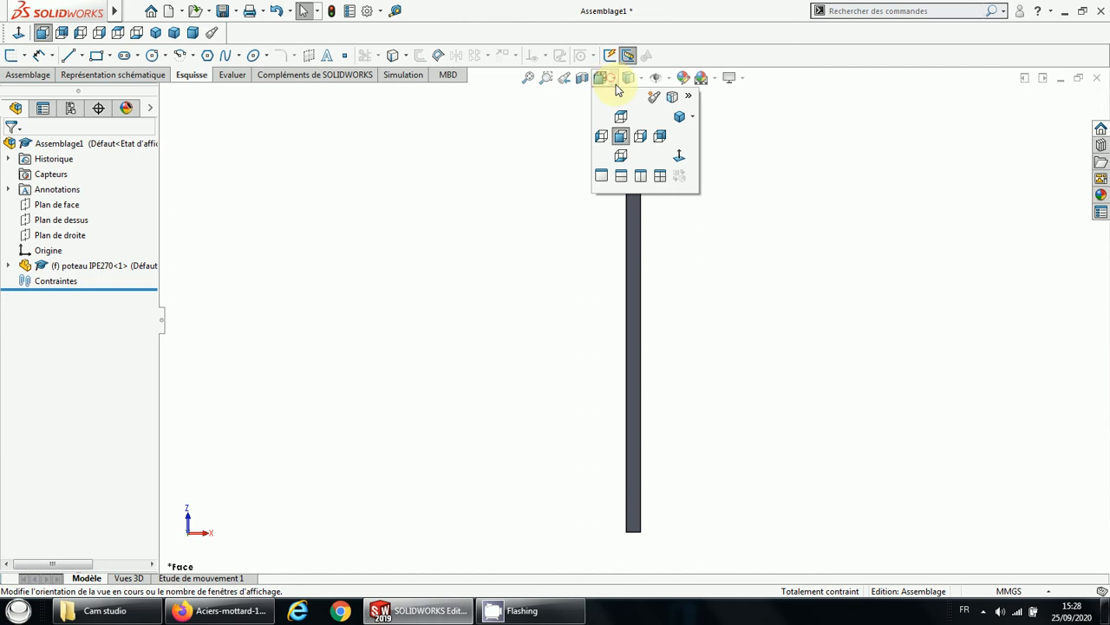
click(659, 137)
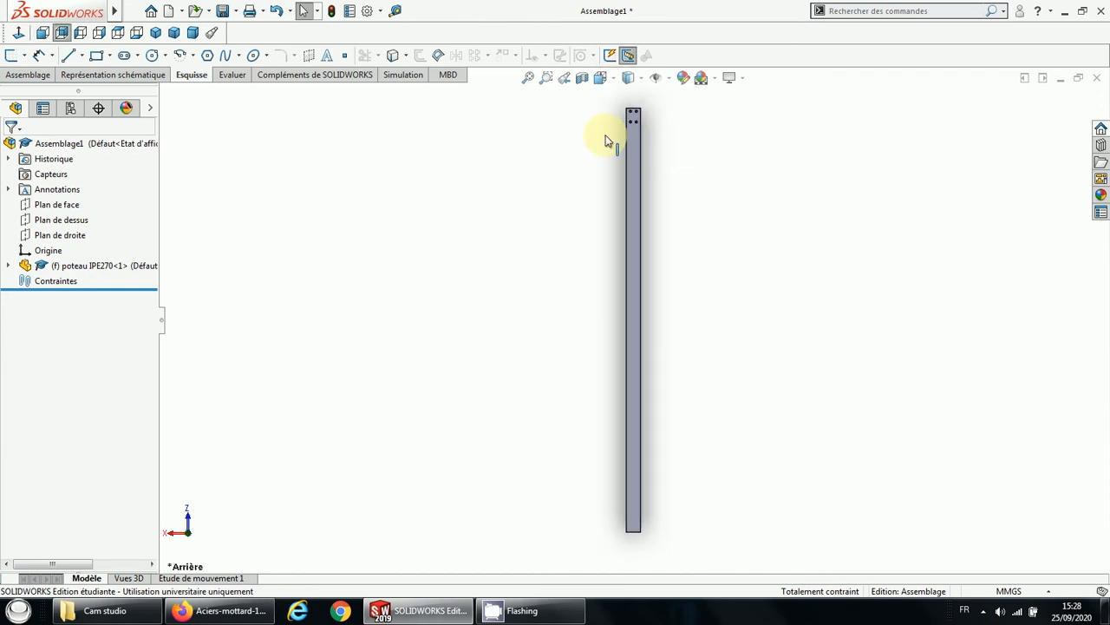
Step: Assign the column's current back orientation to the standard right view and display the front view
key(space)
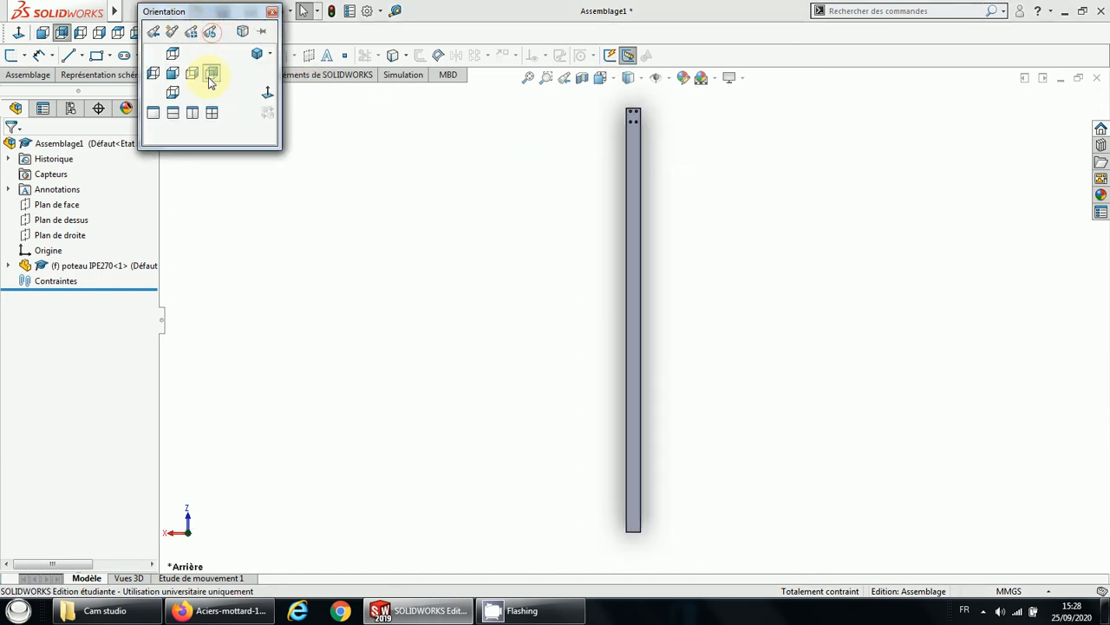
click(192, 33)
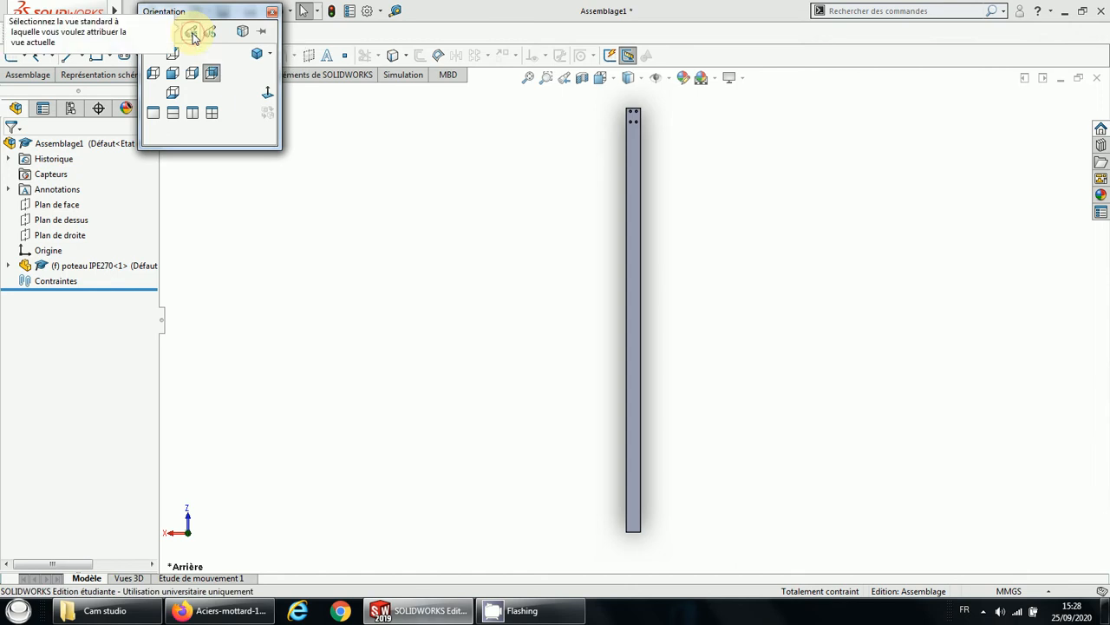
click(193, 73)
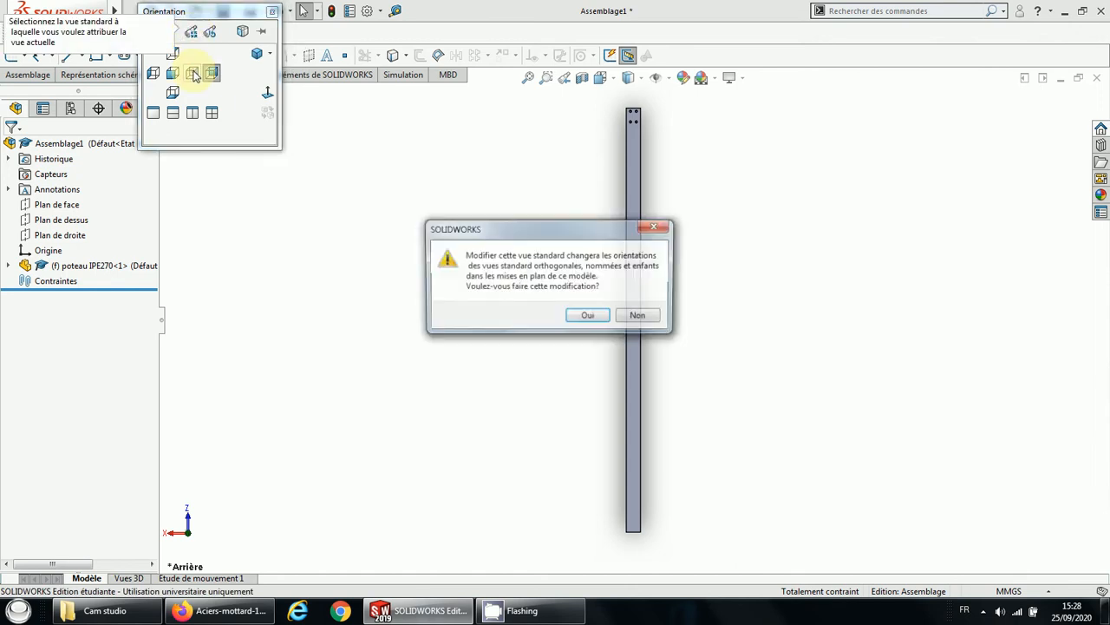
click(588, 314)
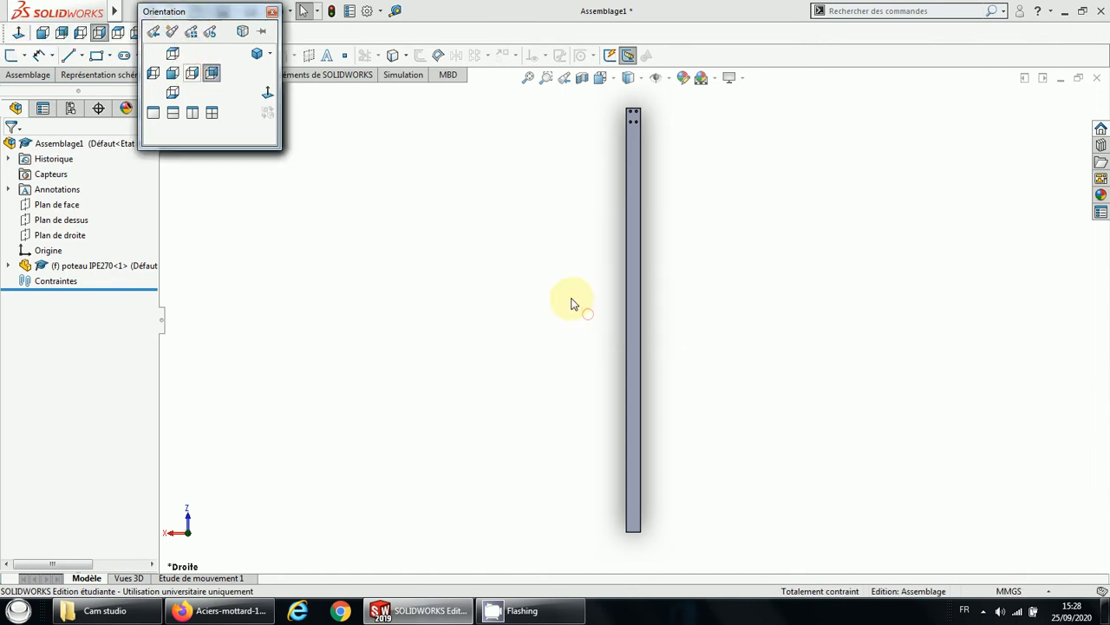
click(194, 74)
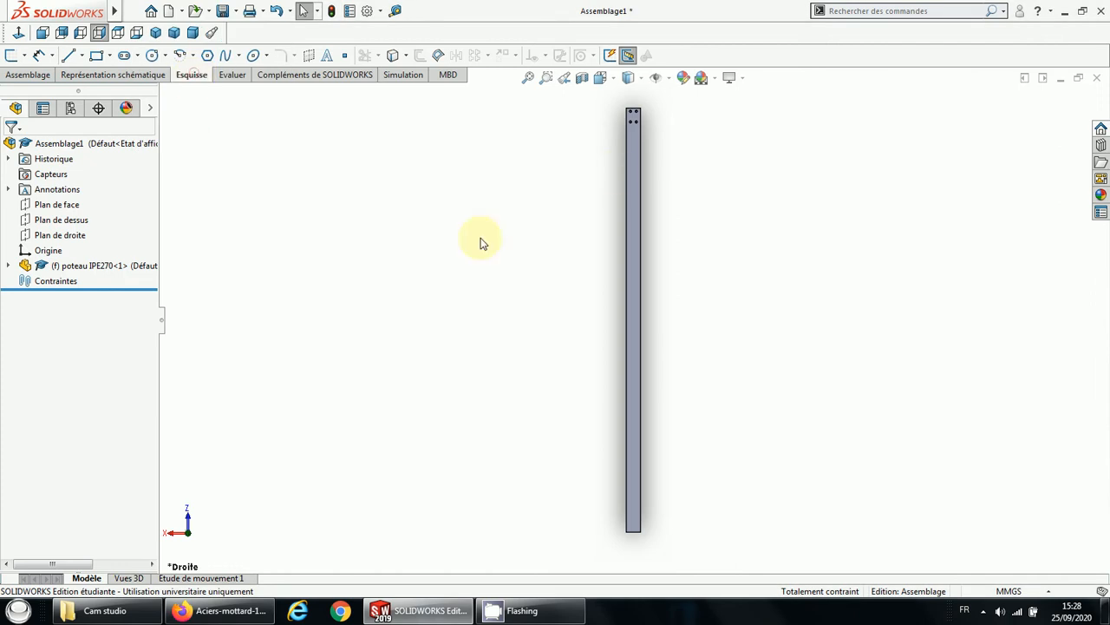
click(618, 80)
click(620, 137)
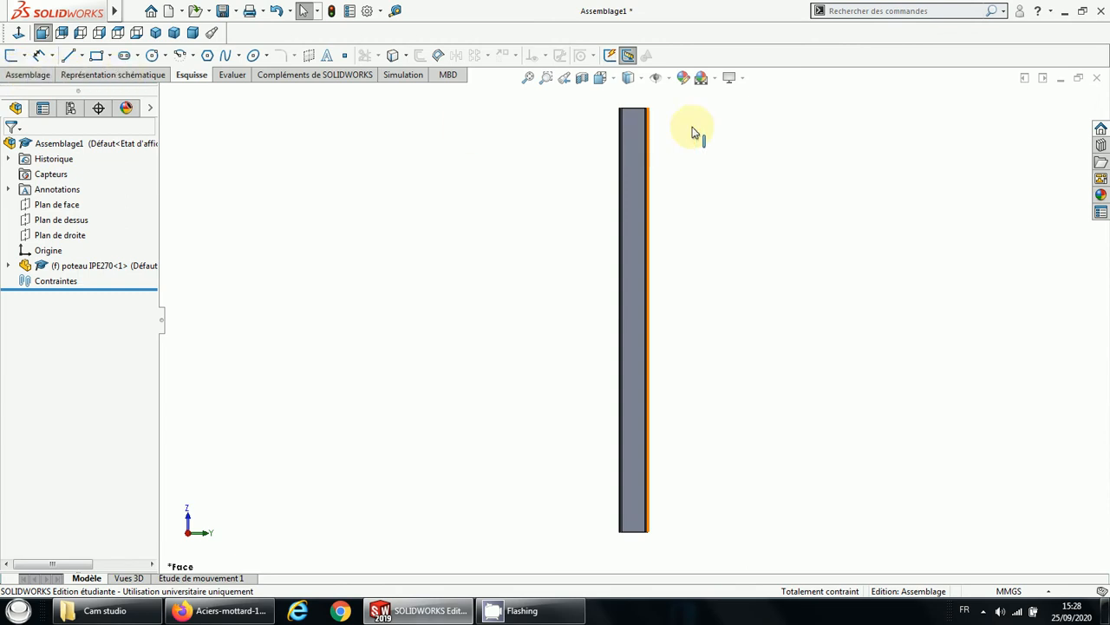
Step: Insert the Poutre IPE 220 part into the assembly, placing it beside the IPE270 column
scroll(720, 125, down, 6)
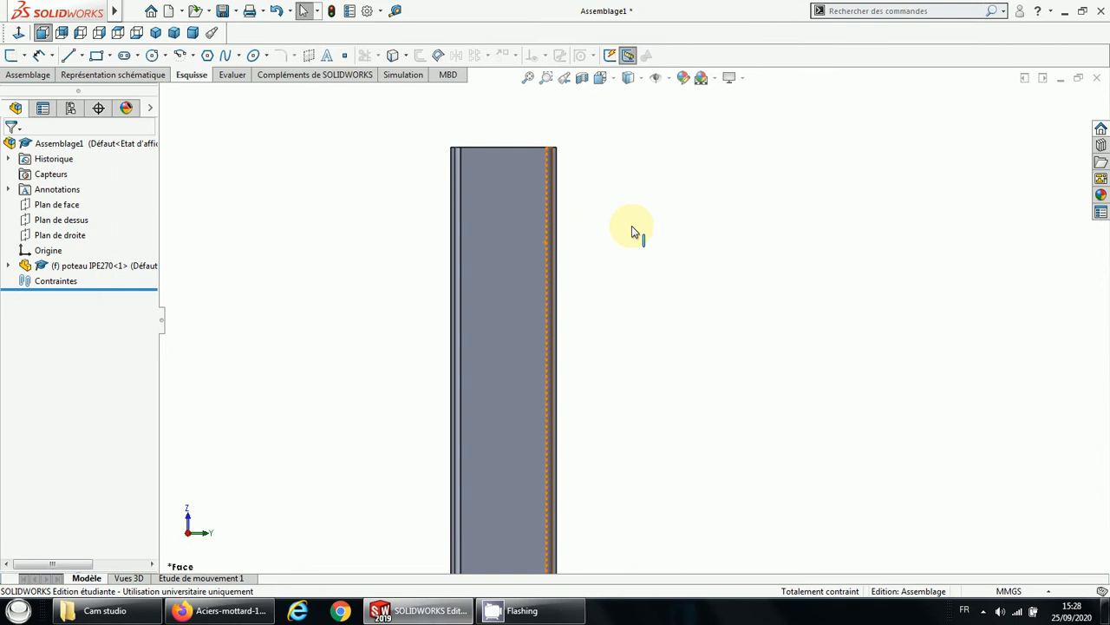
click(35, 77)
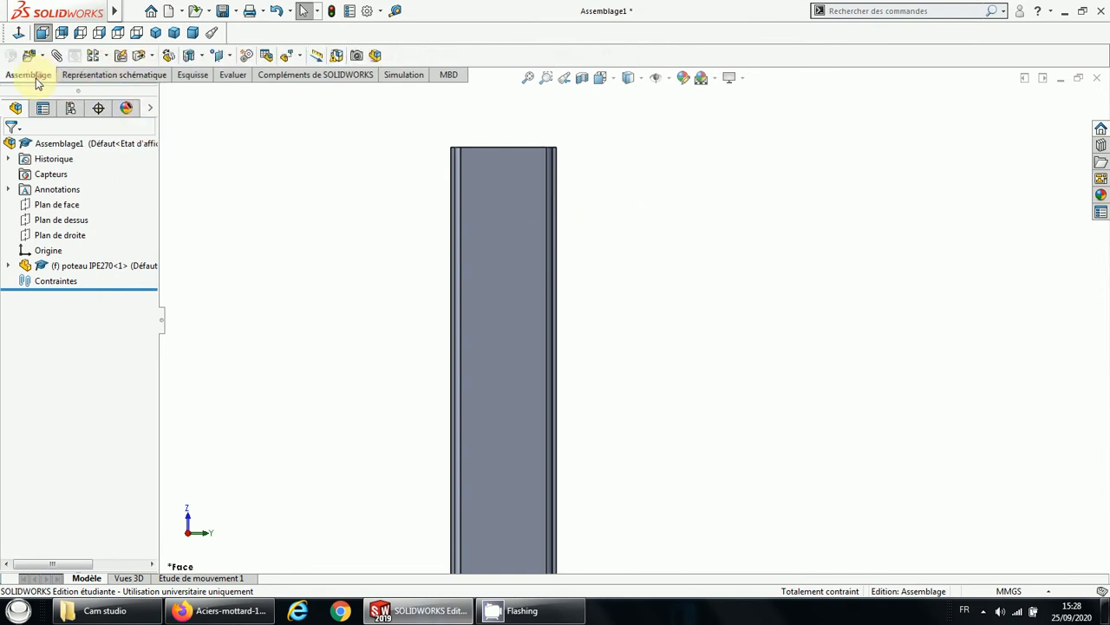
click(29, 56)
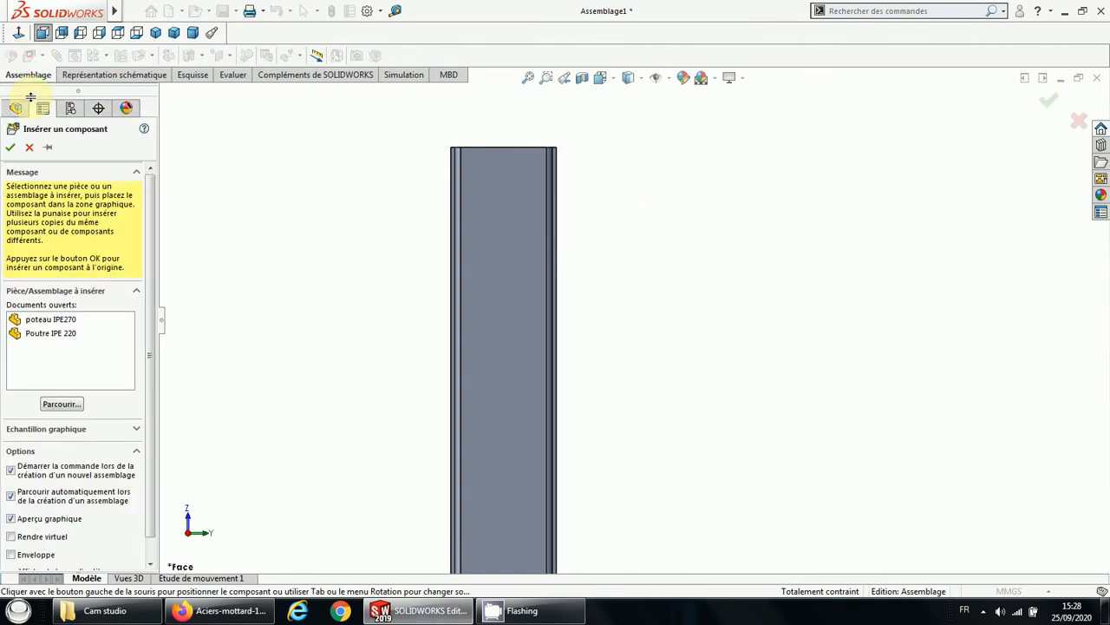
click(47, 333)
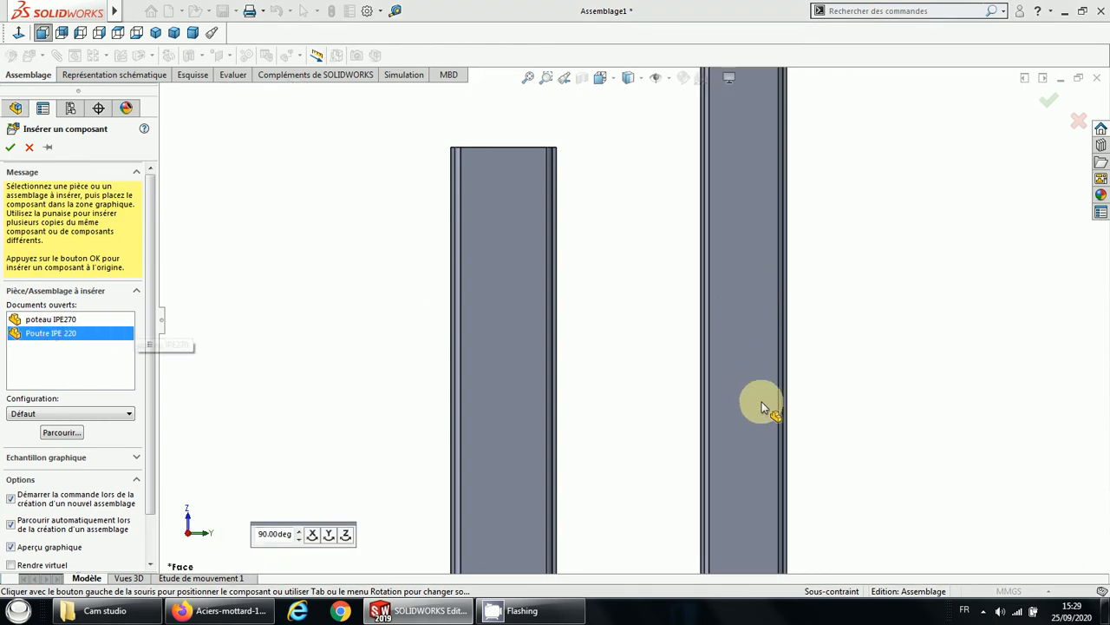
click(762, 480)
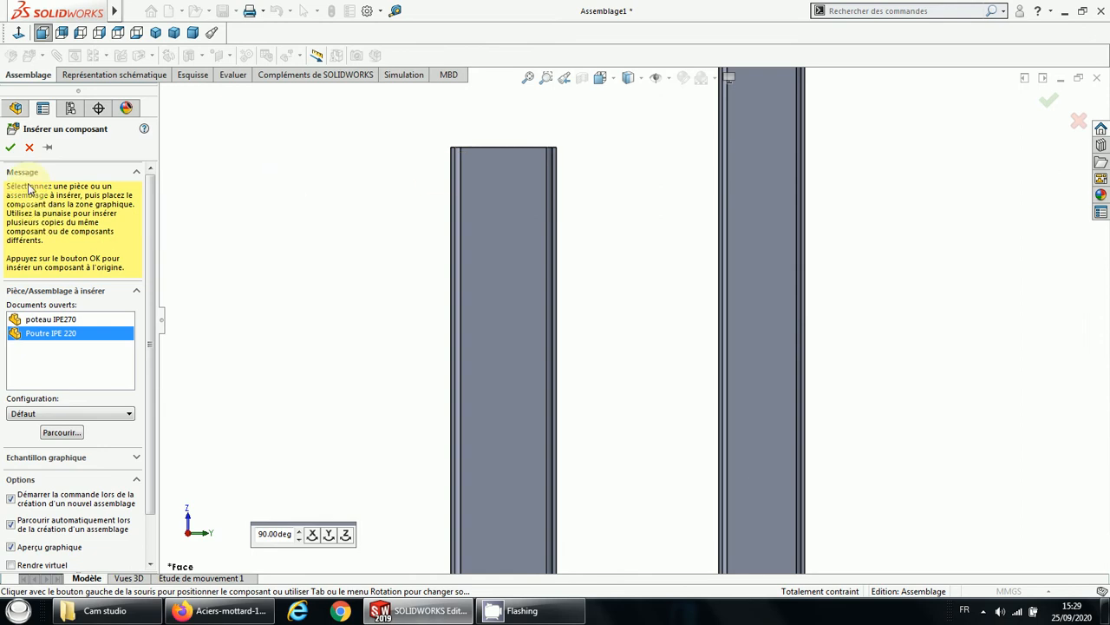
click(10, 146)
Step: Move the IPE 220 beam farther away from the column to leave a wide gap between them
click(497, 220)
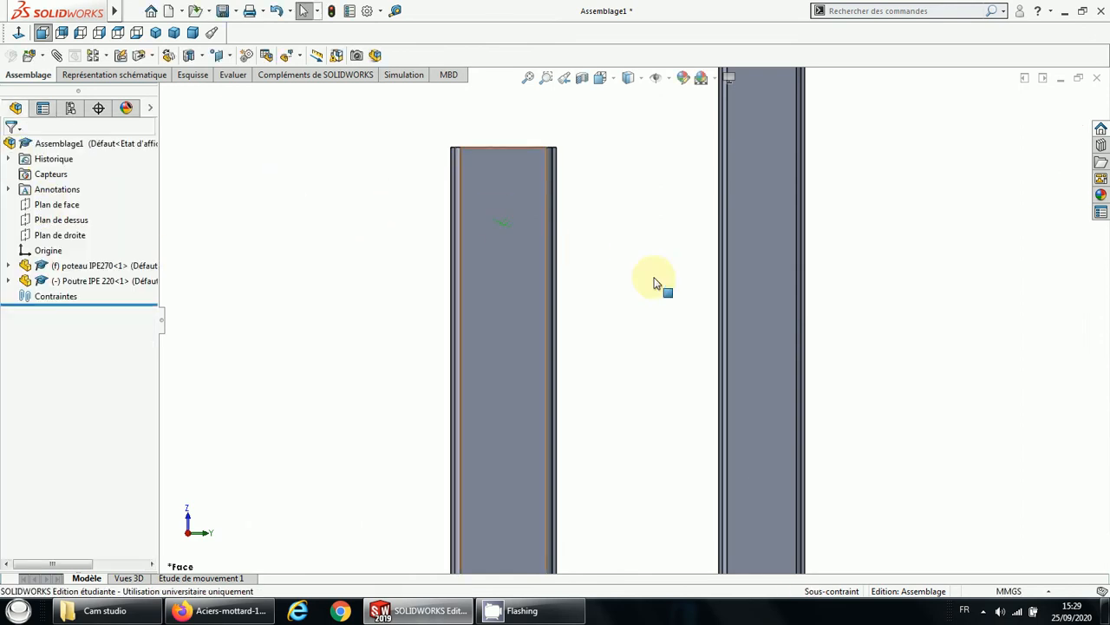
scroll(654, 279, up, 5)
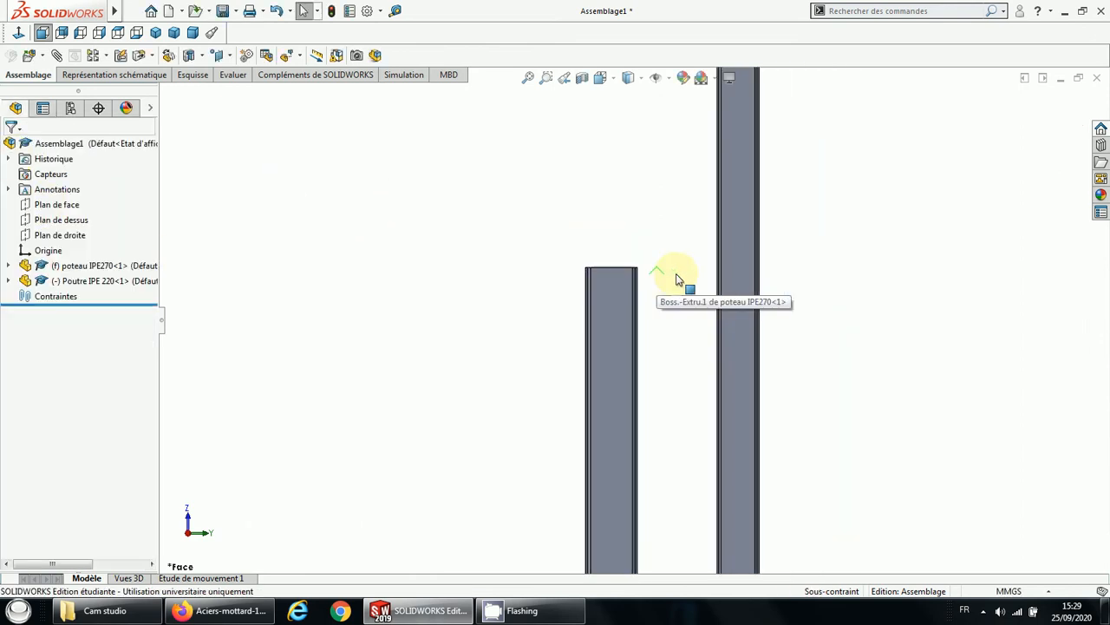
middle_drag(739, 260, 703, 363)
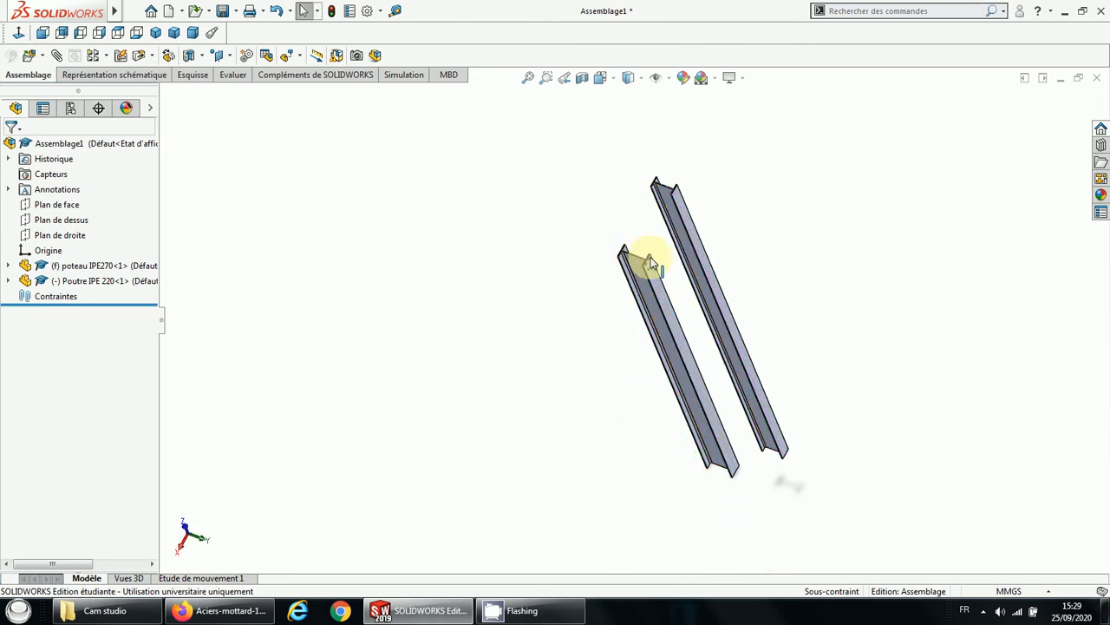
click(658, 278)
click(601, 227)
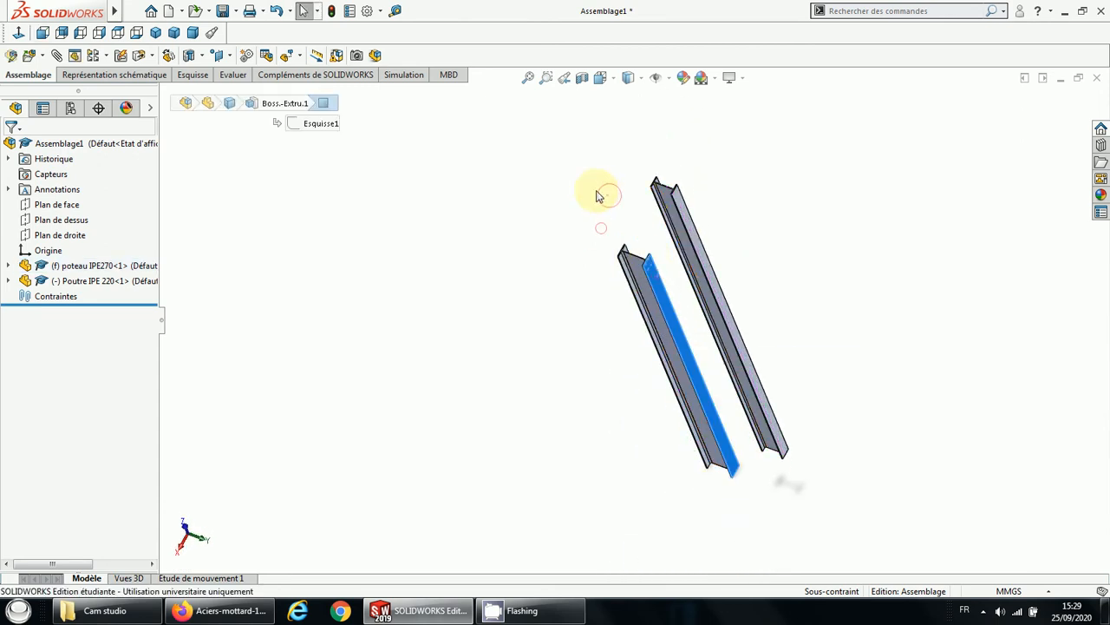
click(607, 194)
click(674, 265)
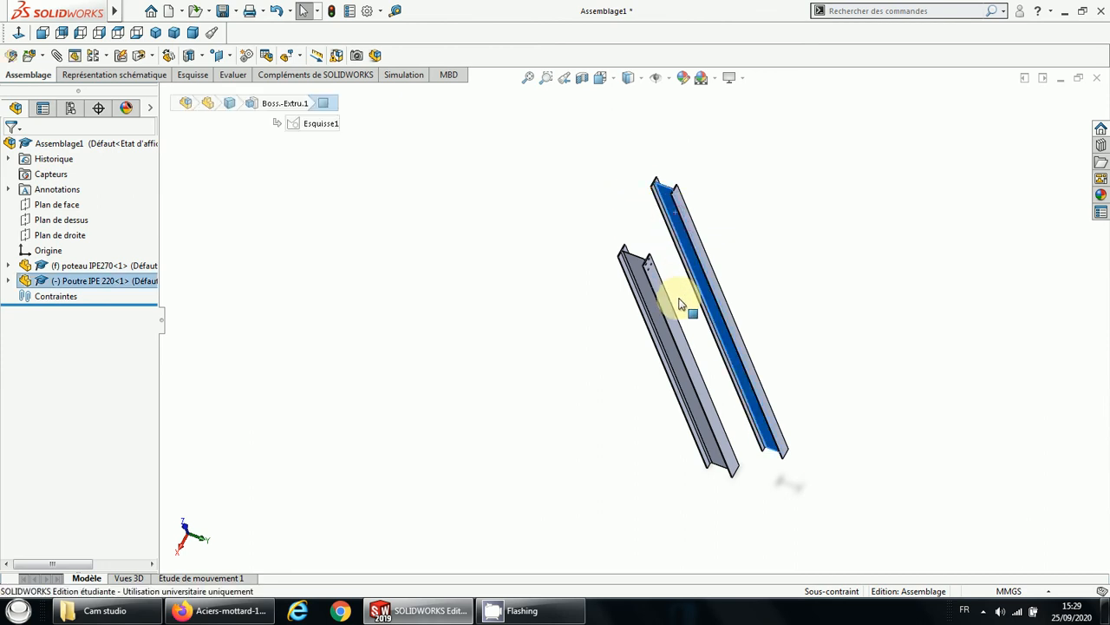
drag(680, 303, 810, 297)
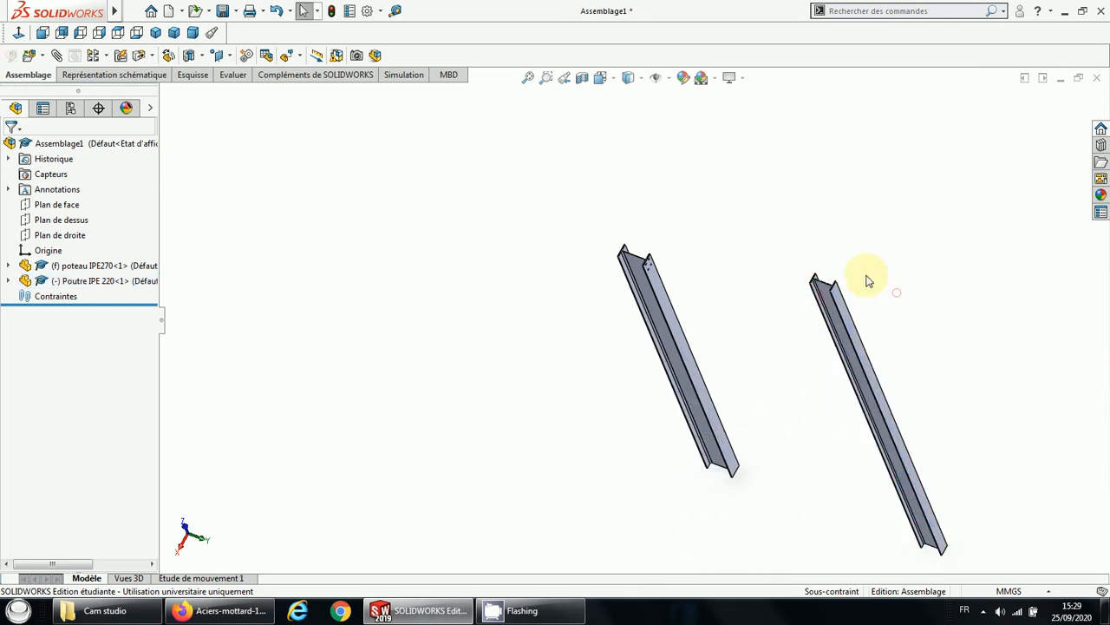
Step: Select the outer flange face of the IPE 220 beam near its upper end
scroll(744, 290, down, 5)
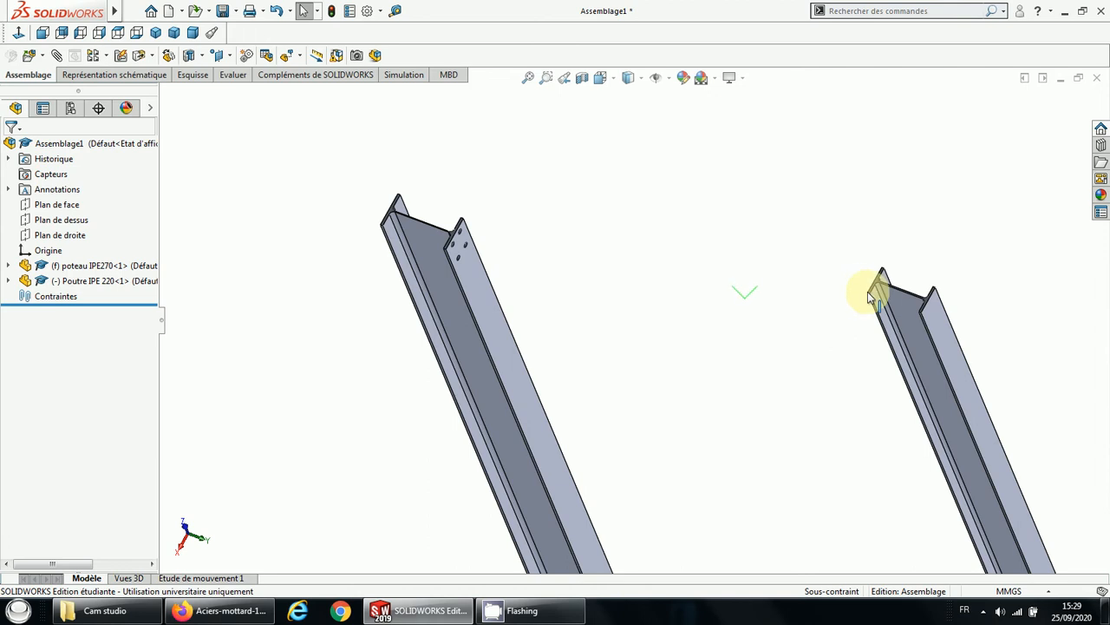
scroll(870, 296, down, 2)
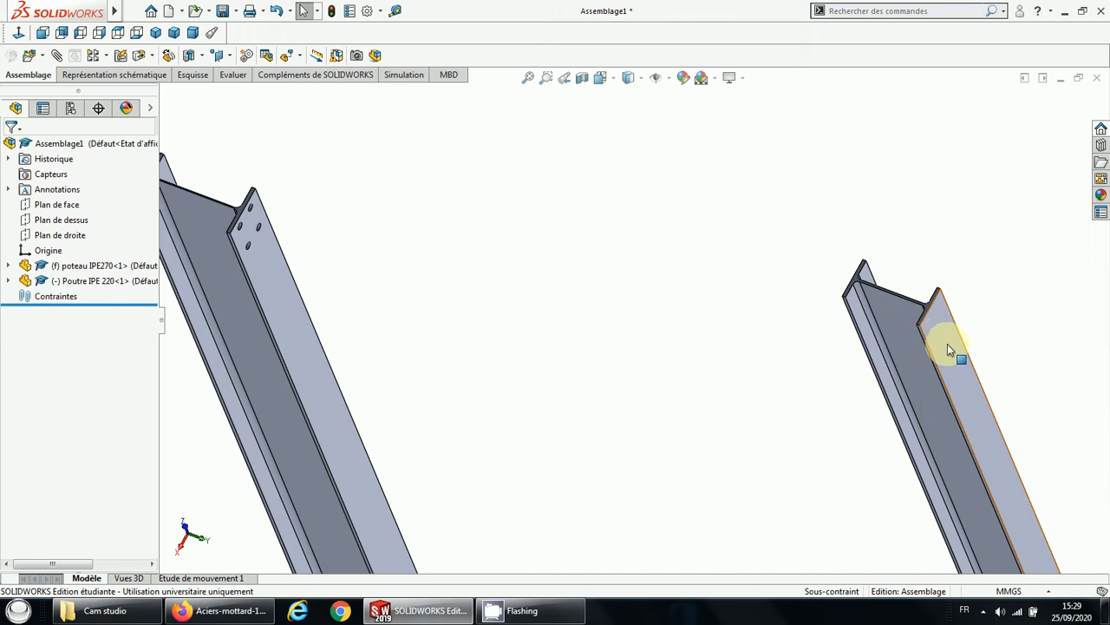
click(947, 345)
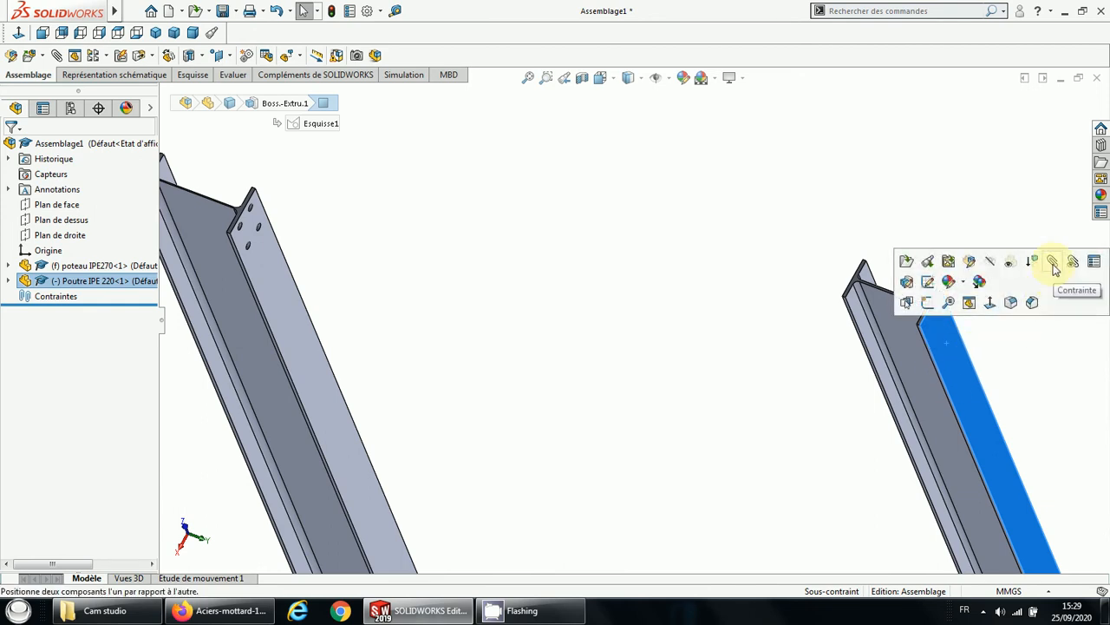
click(190, 77)
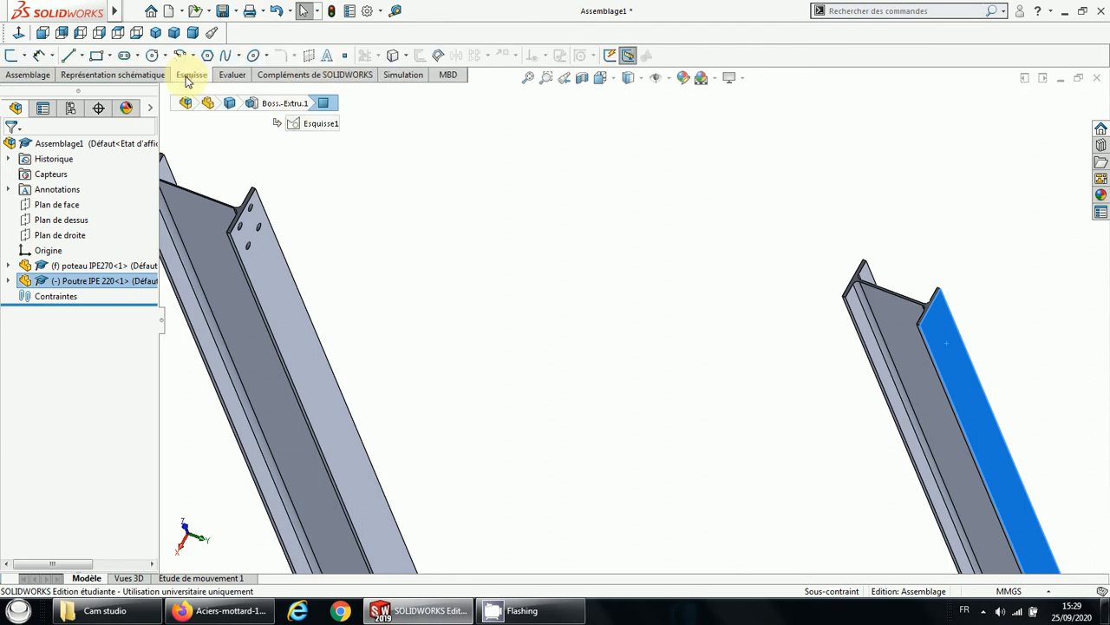
click(35, 75)
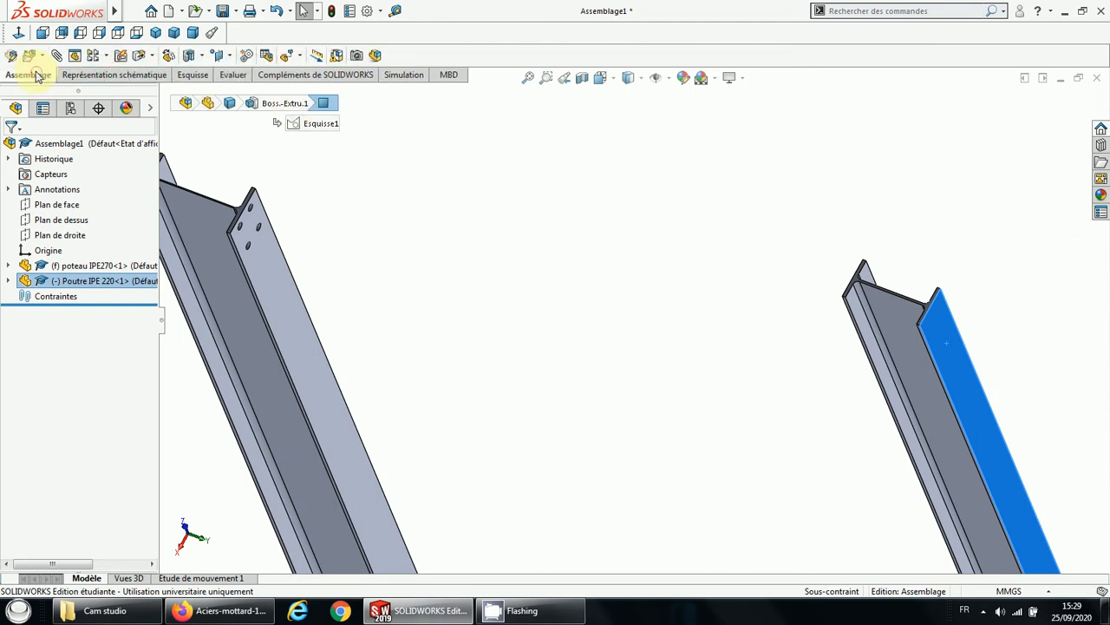
click(199, 78)
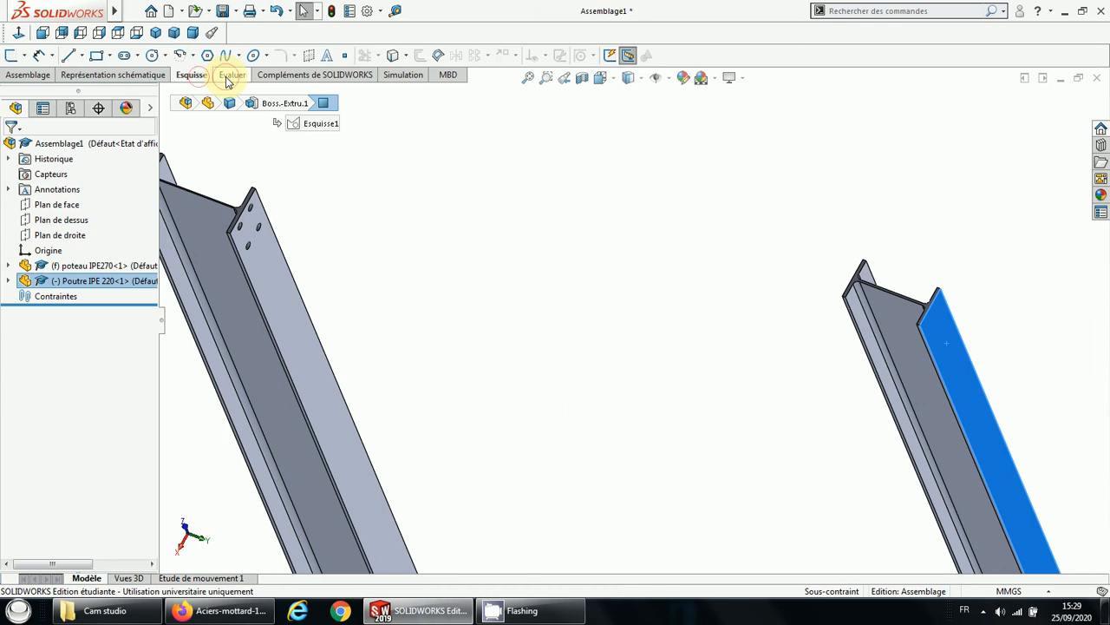
click(230, 77)
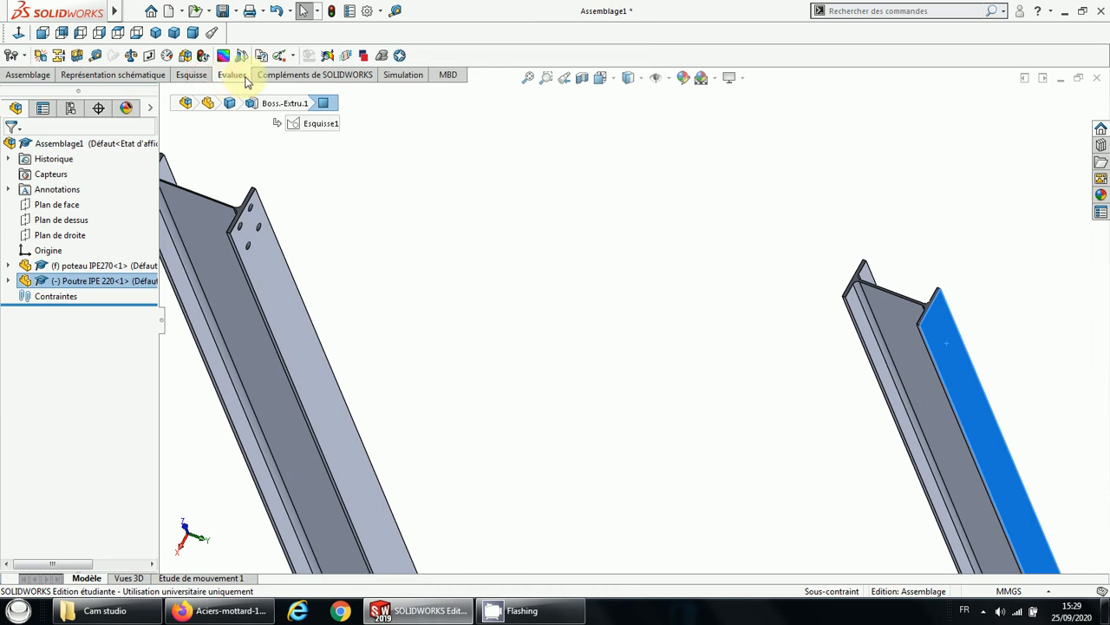
click(395, 74)
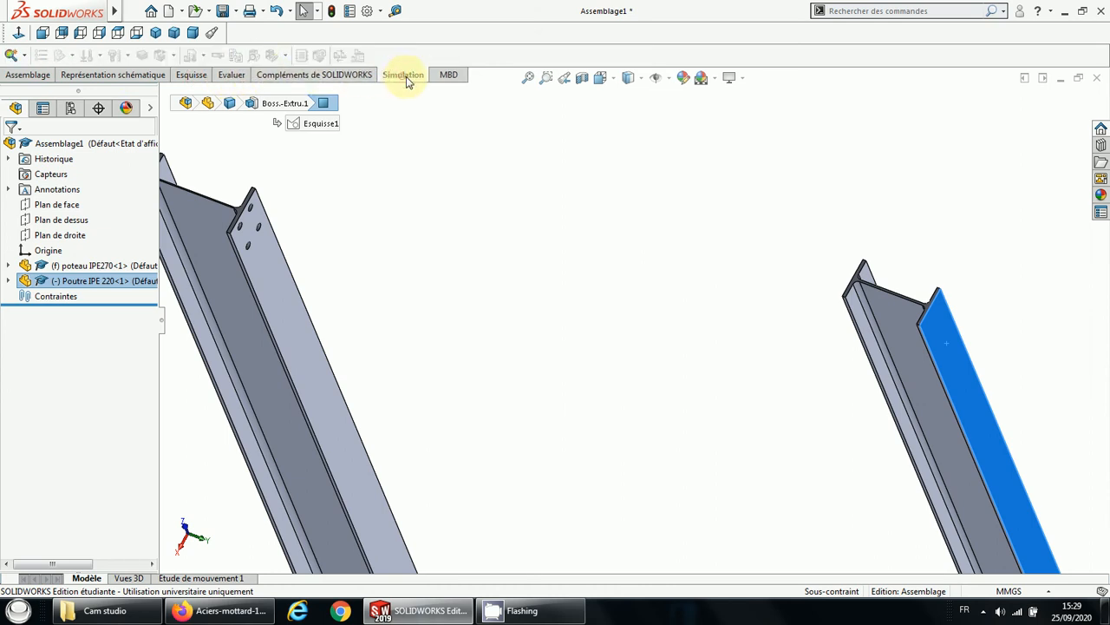
click(343, 77)
click(232, 76)
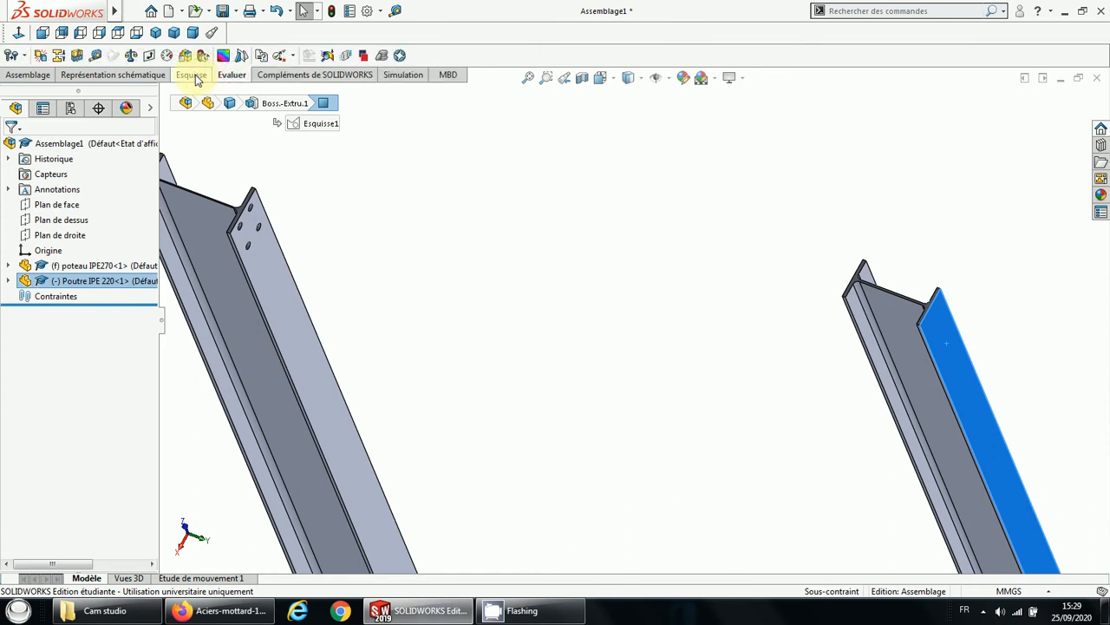
Step: Create a coincident mate between the selected outer flange face of the IPE 220 beam and the top end face of the IPE270 column
click(194, 77)
click(148, 75)
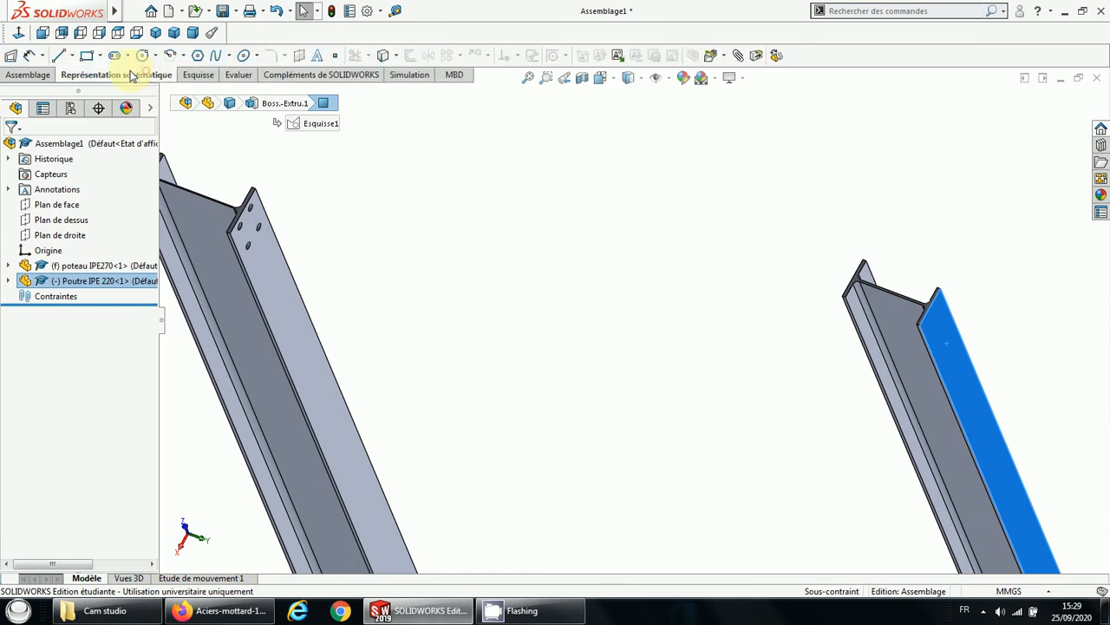
click(36, 76)
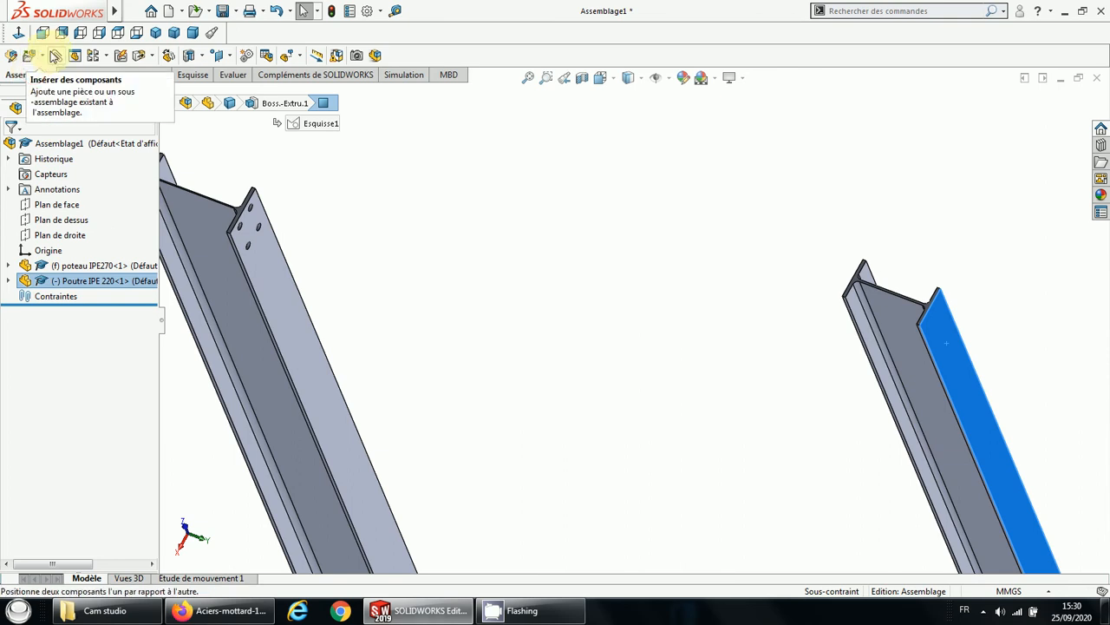
click(56, 55)
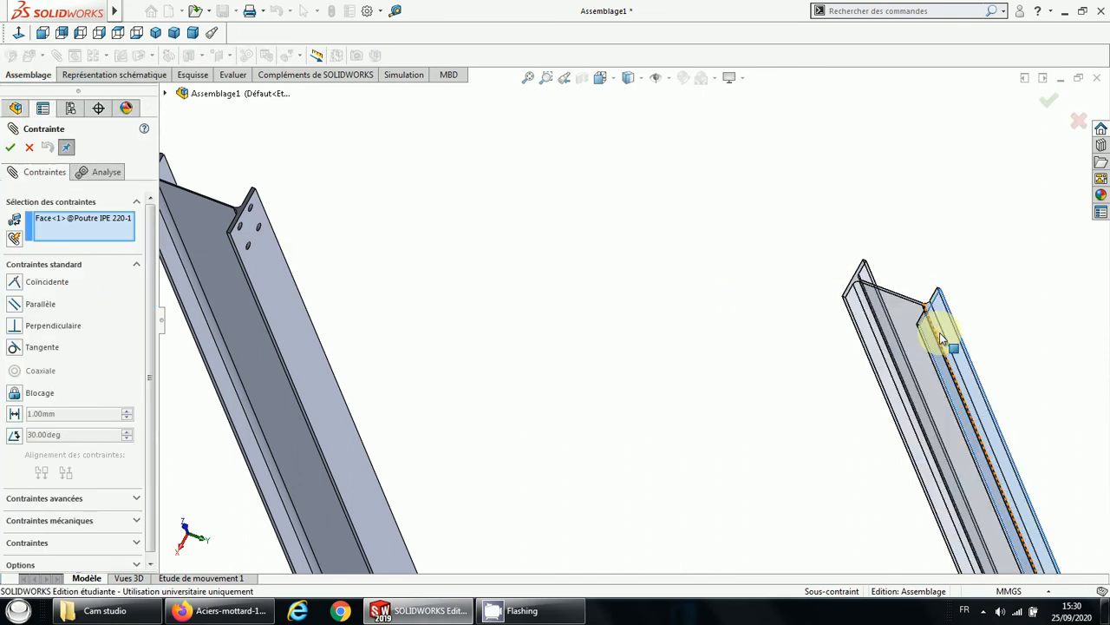
scroll(230, 211, down, 4)
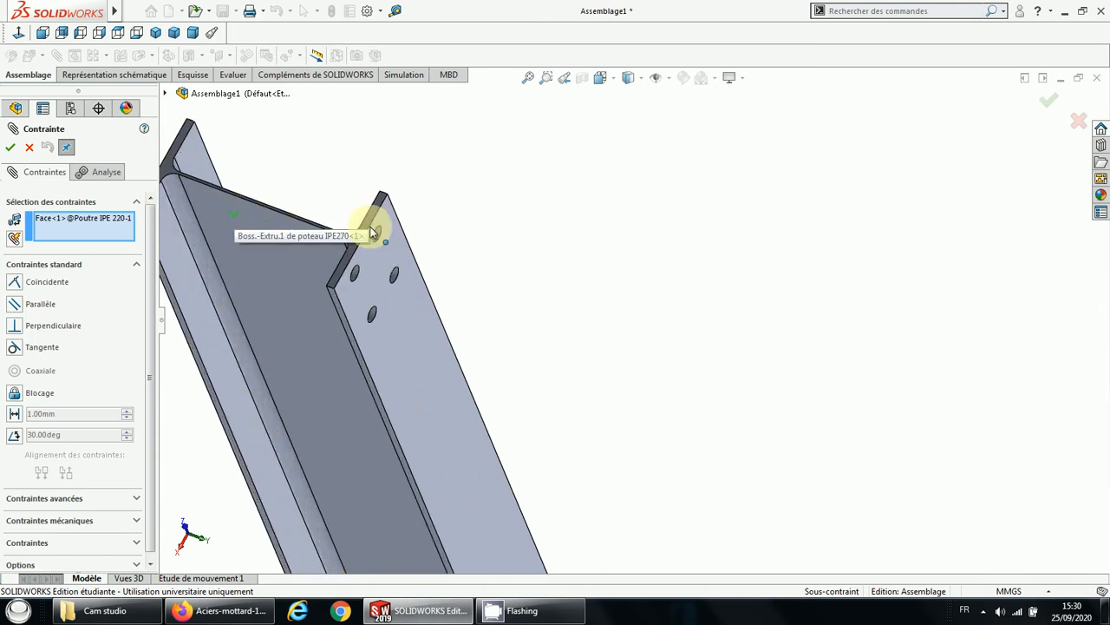
click(357, 239)
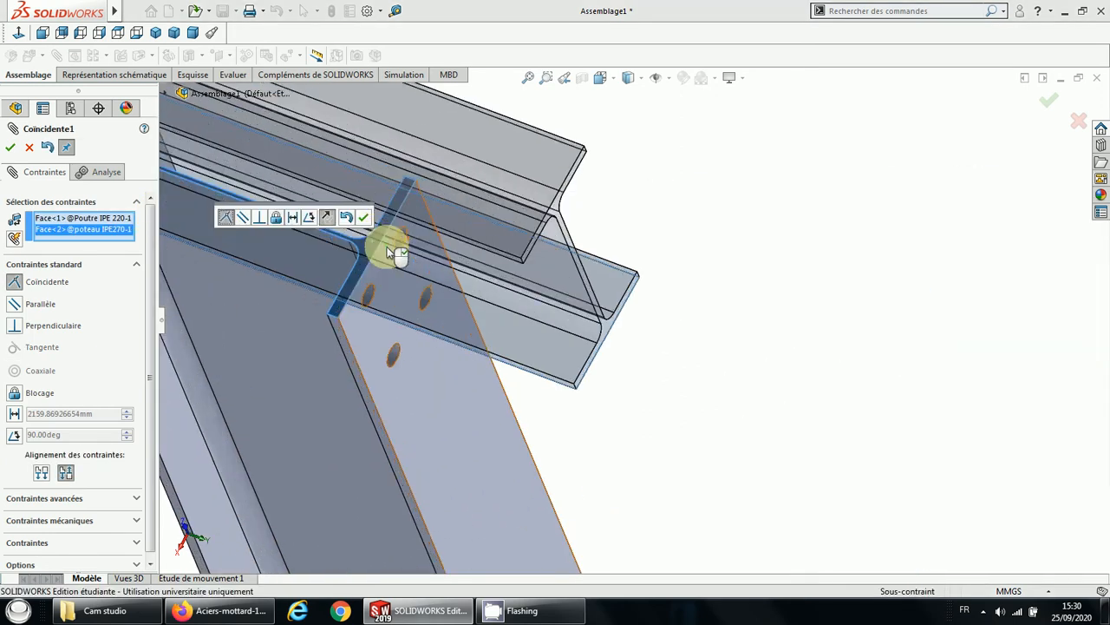
Step: Flip the coincident mate's alignment so the beam lies below the column's top plane, and accept the mate
scroll(388, 248, up, 4)
middle_drag(706, 315, 737, 150)
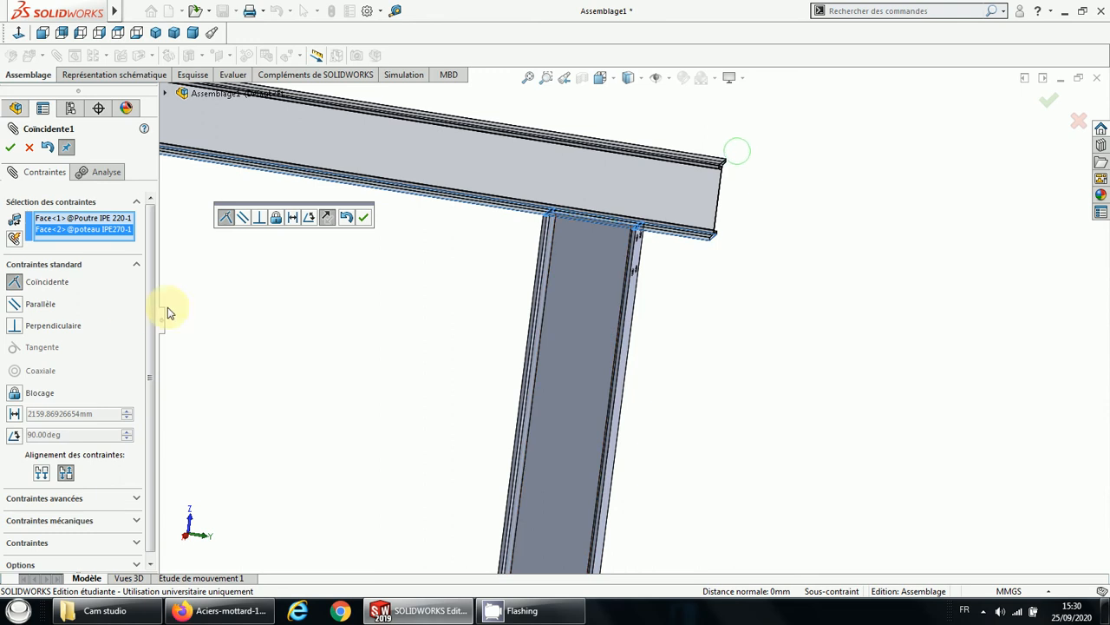
click(327, 223)
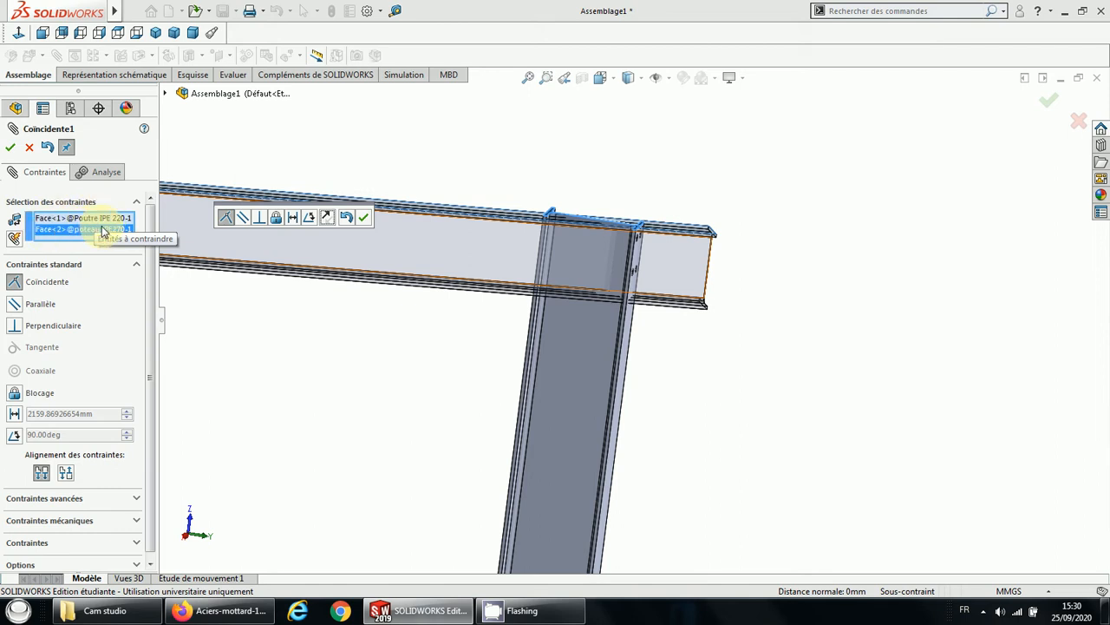
click(365, 218)
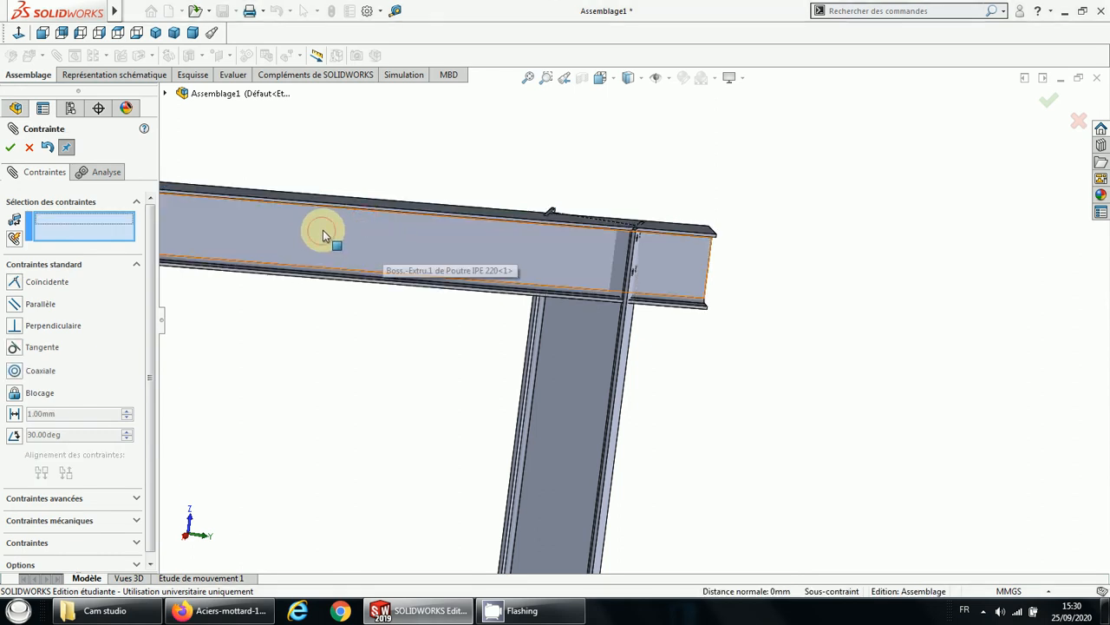
Step: Slide the IPE 220 beam lengthwise past the column and sideways in front of the column head
drag(482, 248, 687, 258)
middle_drag(684, 199, 709, 236)
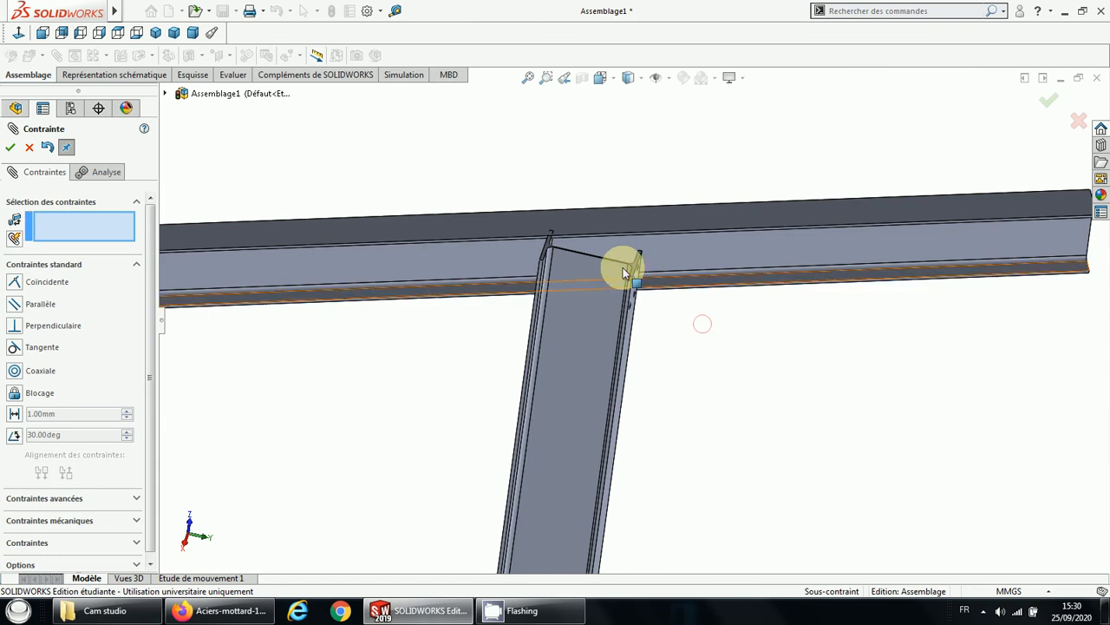
scroll(619, 265, down, 2)
scroll(618, 263, down, 1)
scroll(617, 263, up, 3)
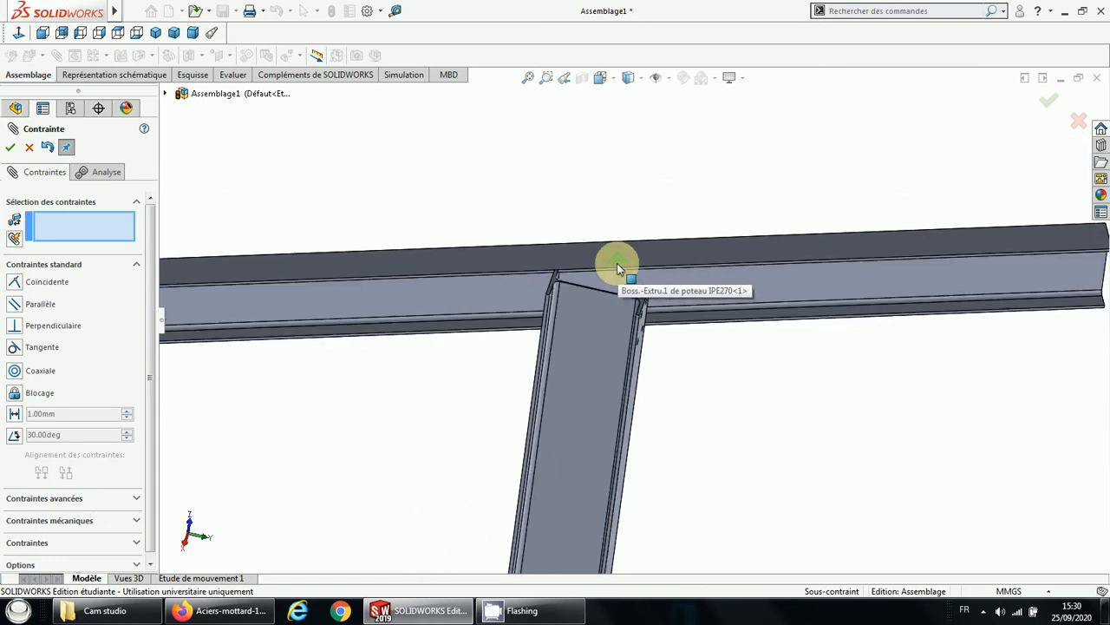
middle_drag(561, 267, 519, 317)
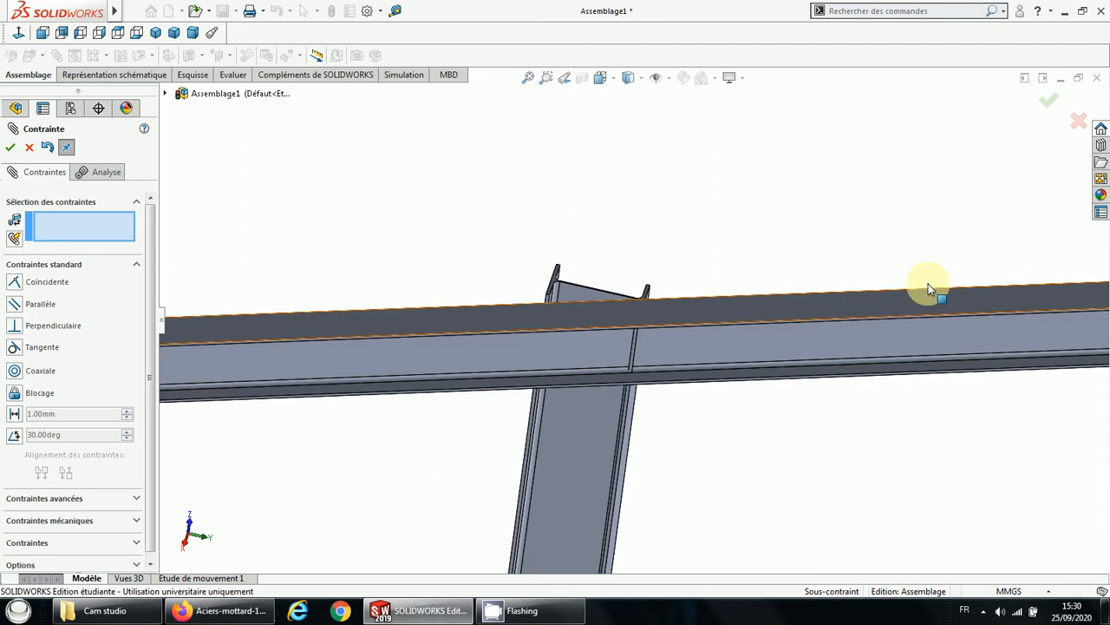
Step: Clear the beam face from the mate selection and leave the Mate command
click(701, 310)
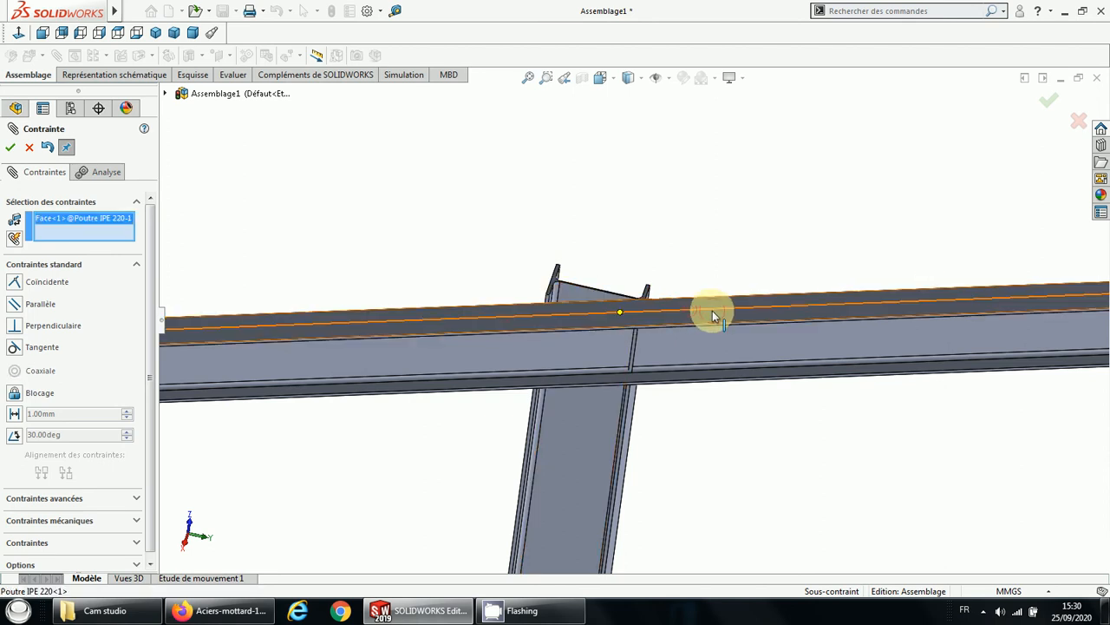
drag(978, 314, 417, 253)
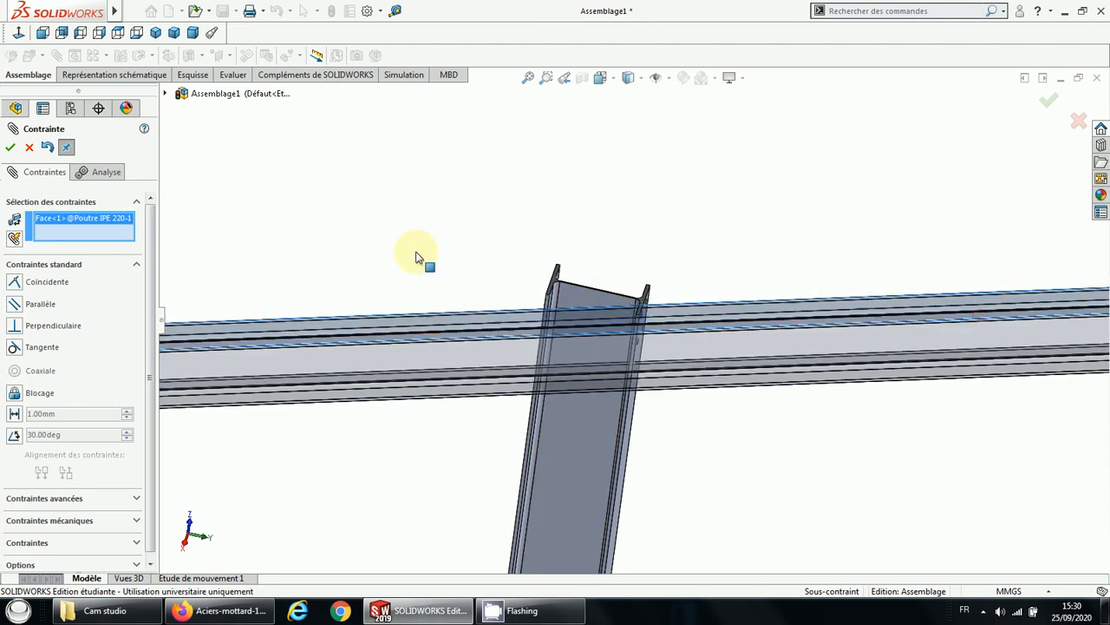
right_click(96, 221)
click(174, 226)
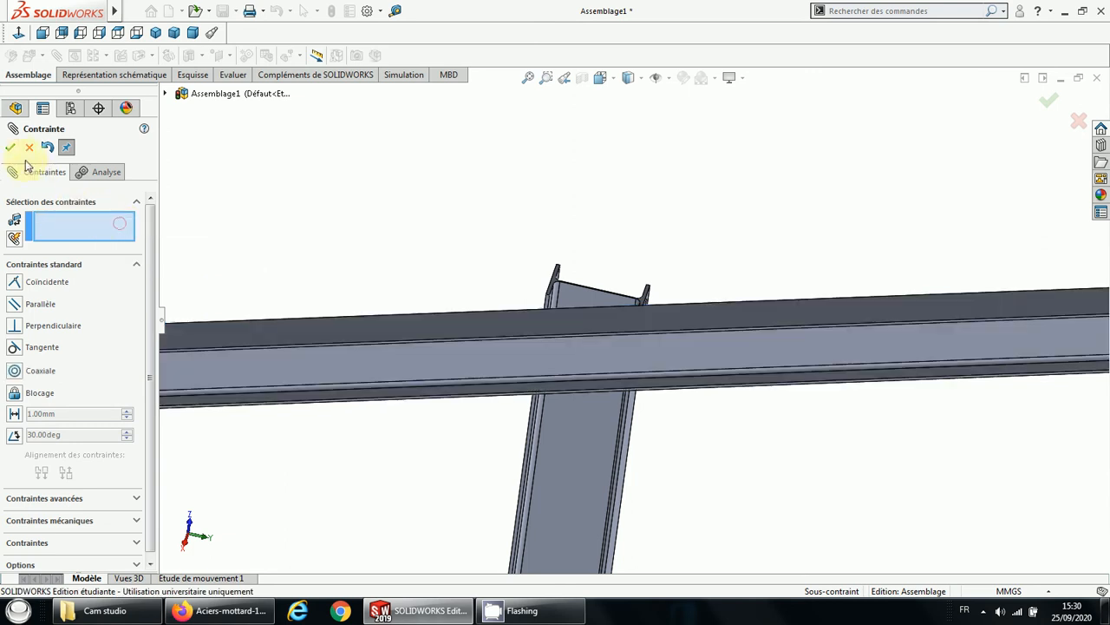
click(10, 151)
Step: Move the IPE 220 beam along its length until its near end is clear of the column's drilled flange
click(412, 333)
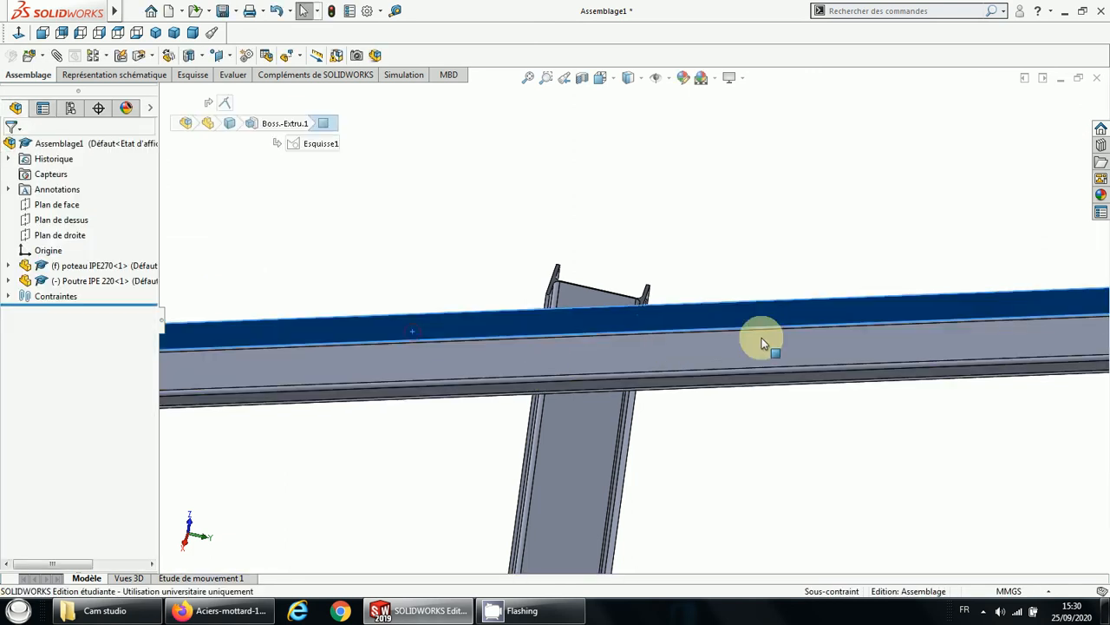
drag(1101, 314, 516, 323)
scroll(517, 321, down, 2)
scroll(518, 321, up, 5)
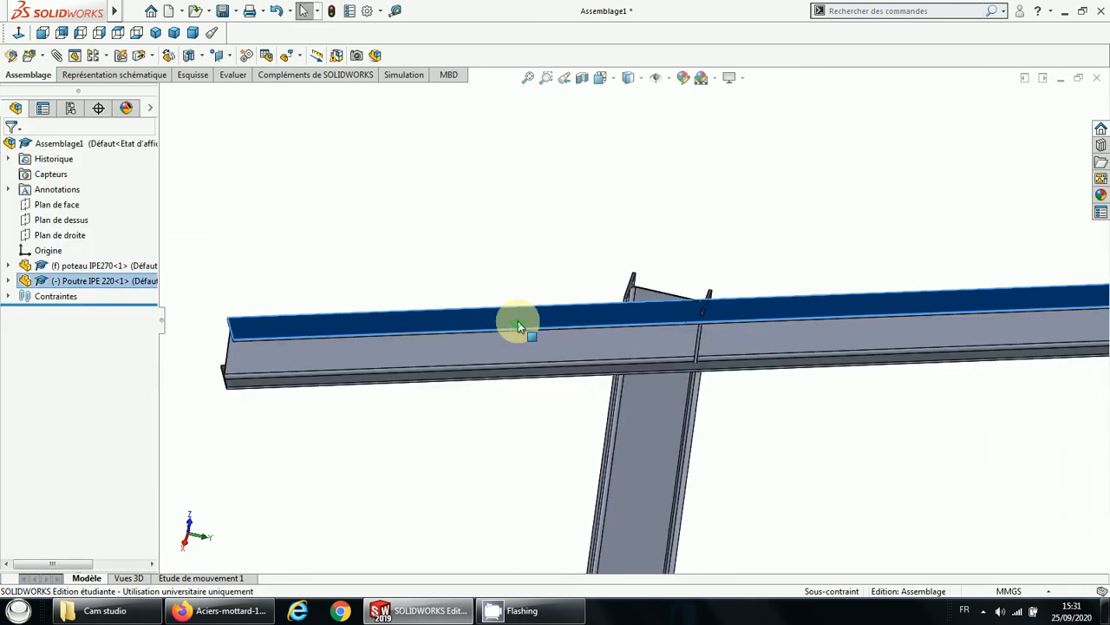
drag(409, 339, 731, 334)
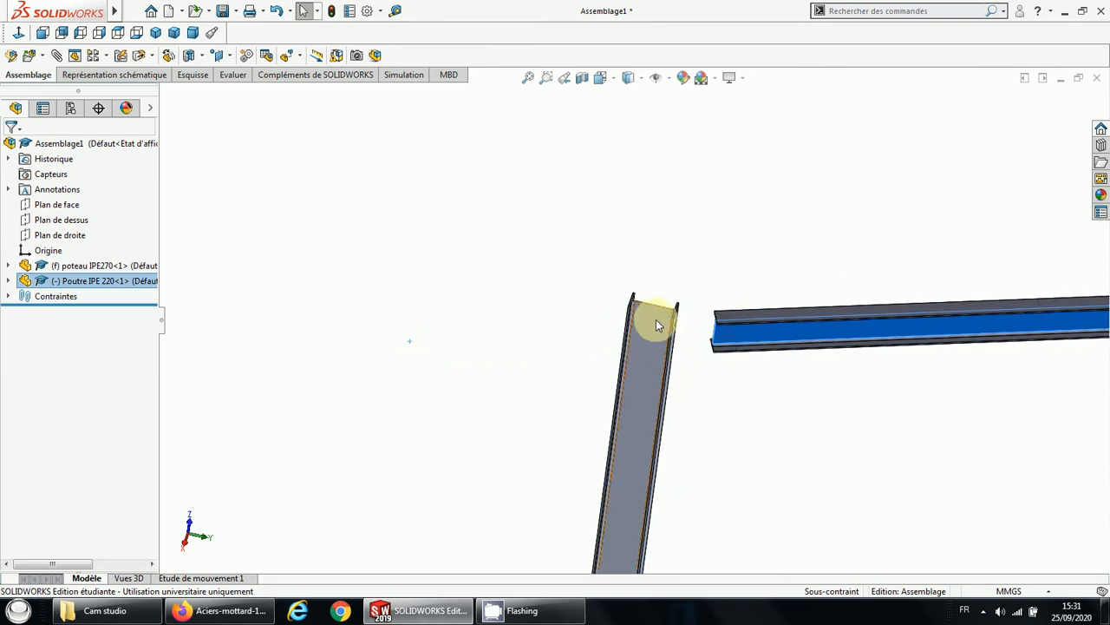
Step: Measure the column's drilled flange using its two long parallel edges, and close the Measure tool
scroll(658, 321, down, 3)
scroll(742, 336, down, 3)
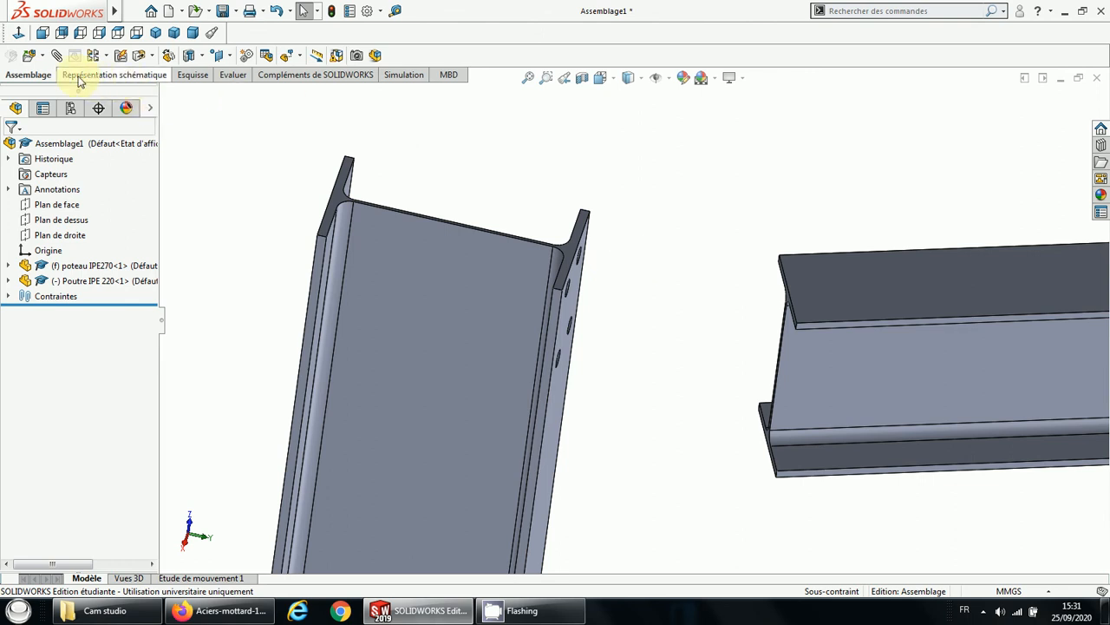
click(396, 12)
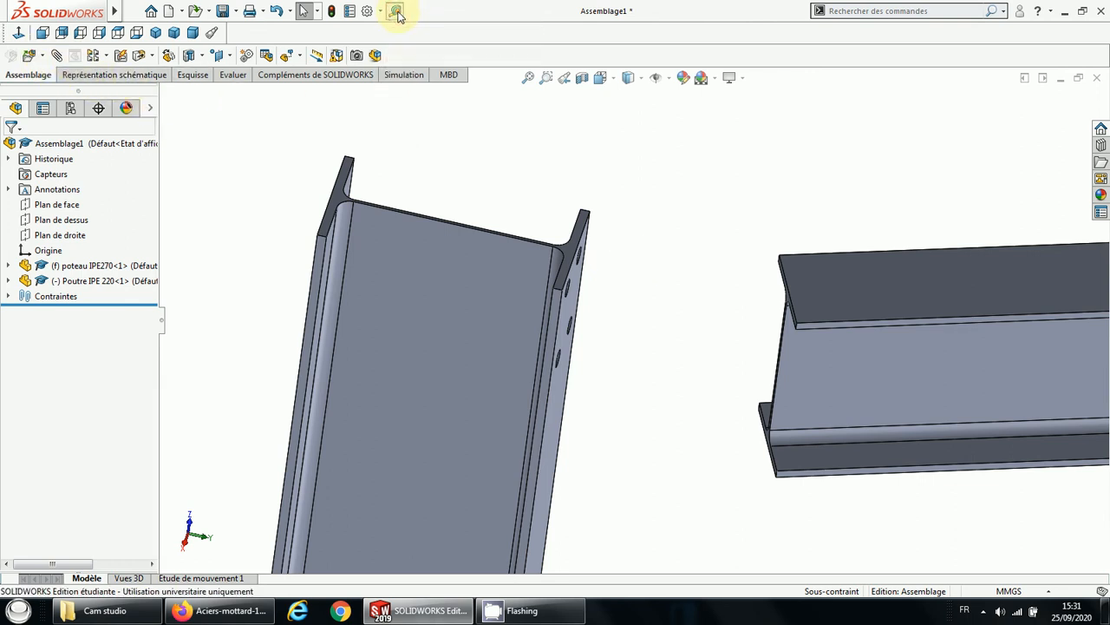
click(552, 314)
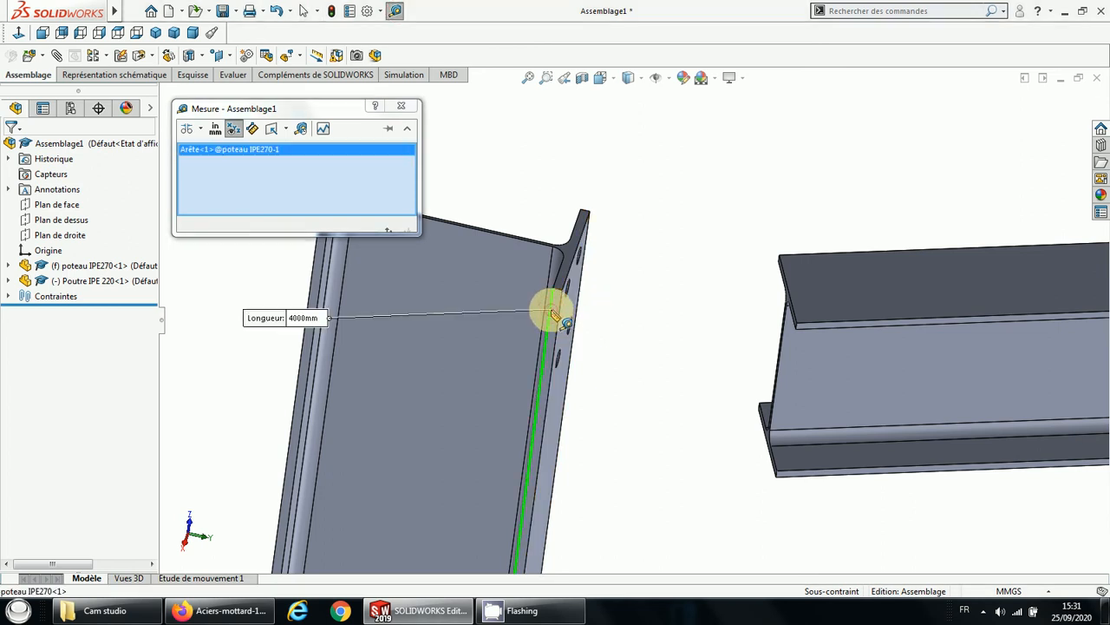
click(561, 318)
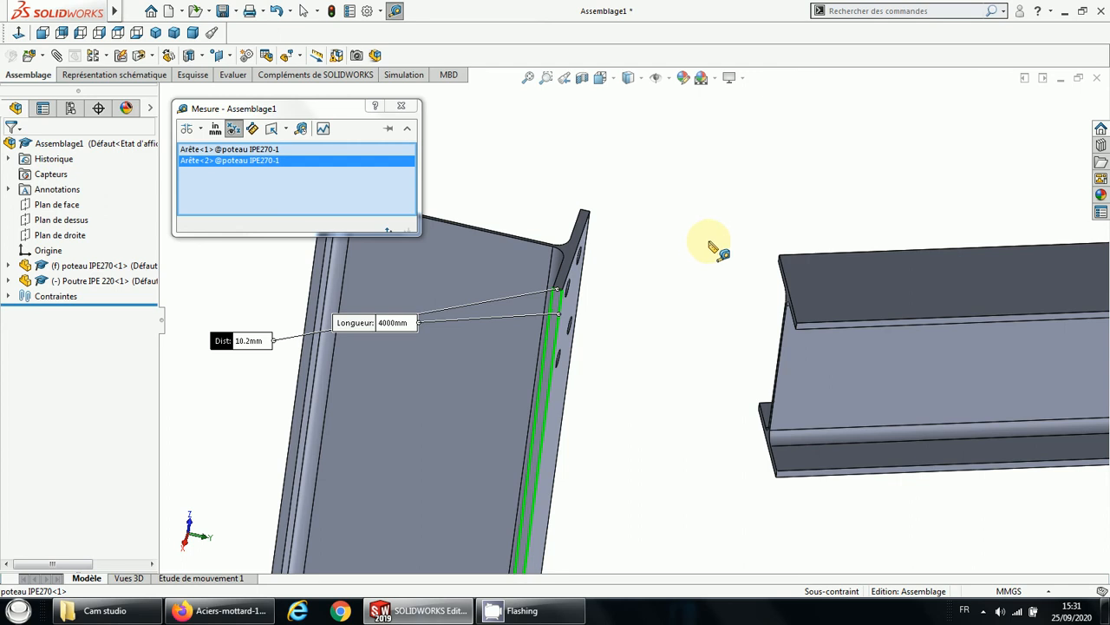
click(411, 108)
click(698, 201)
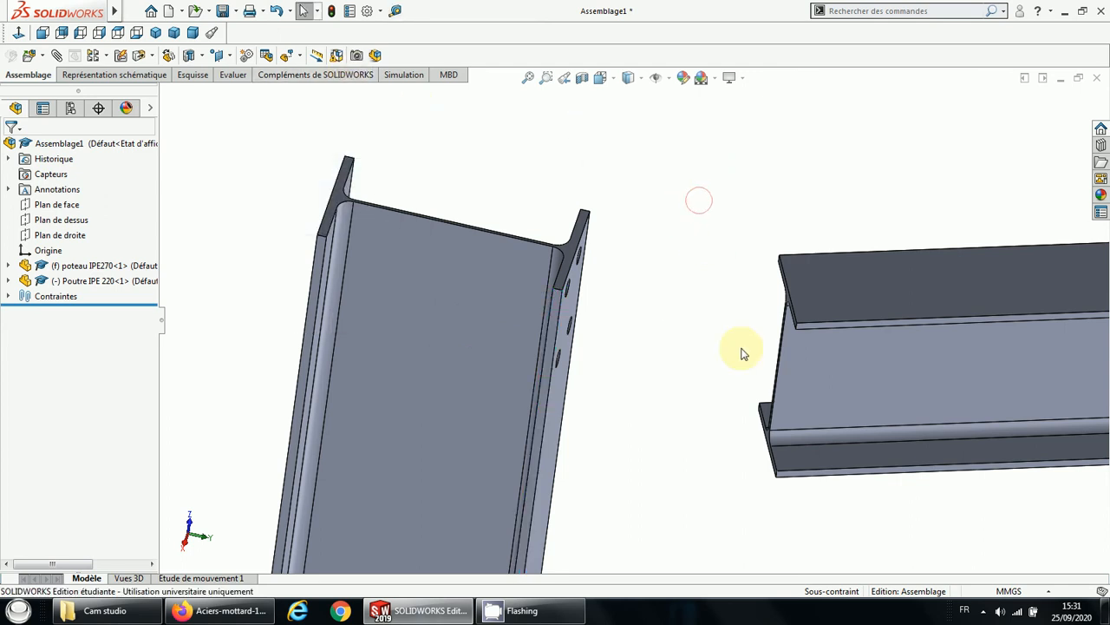
Step: Add a 12 mm distance mate between the outer face of the column's drilled flange and the end face of the IPE 220 beam
click(54, 57)
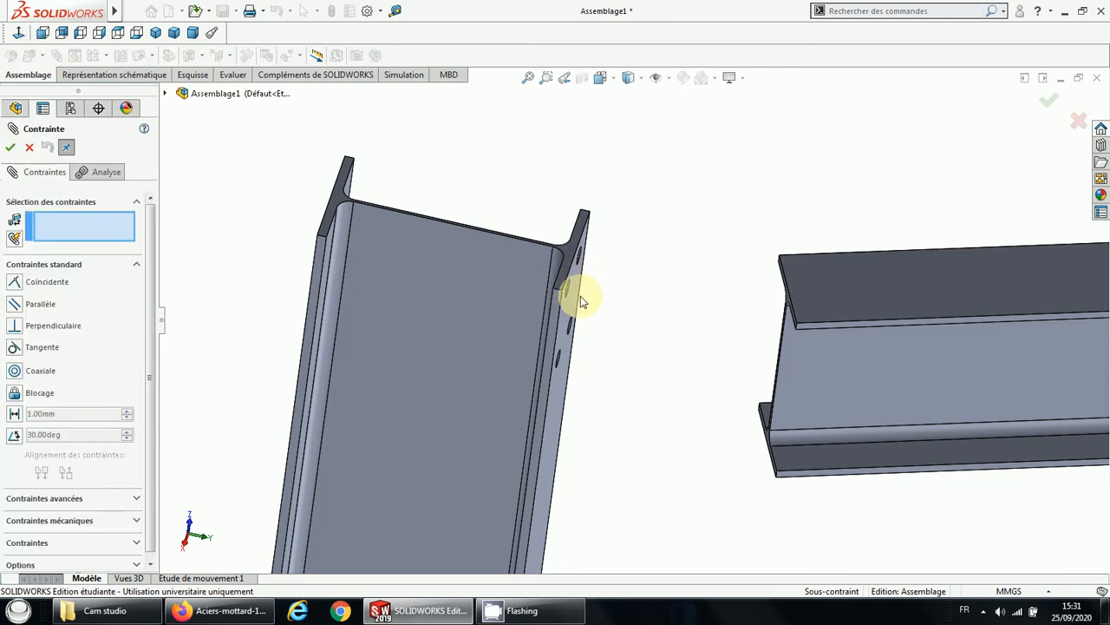
click(573, 305)
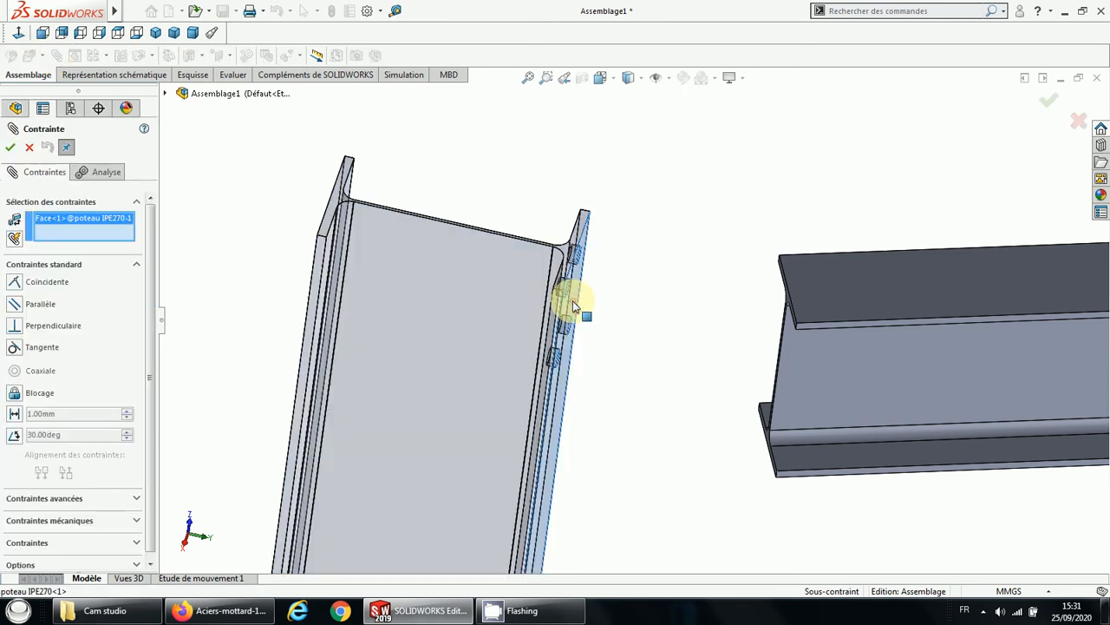
scroll(768, 311, down, 2)
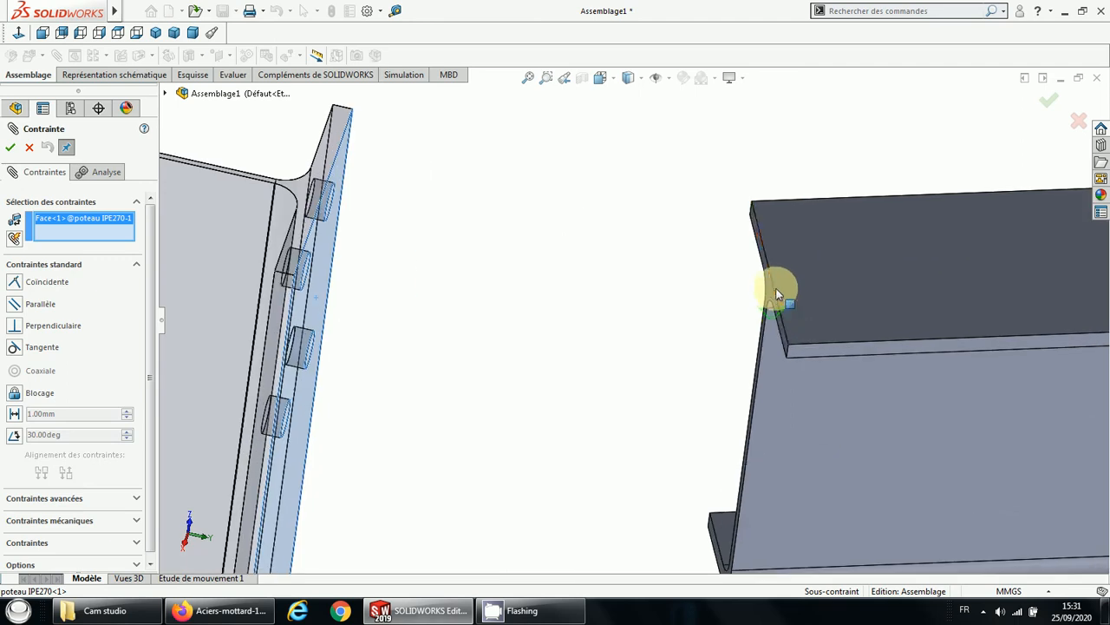
click(772, 293)
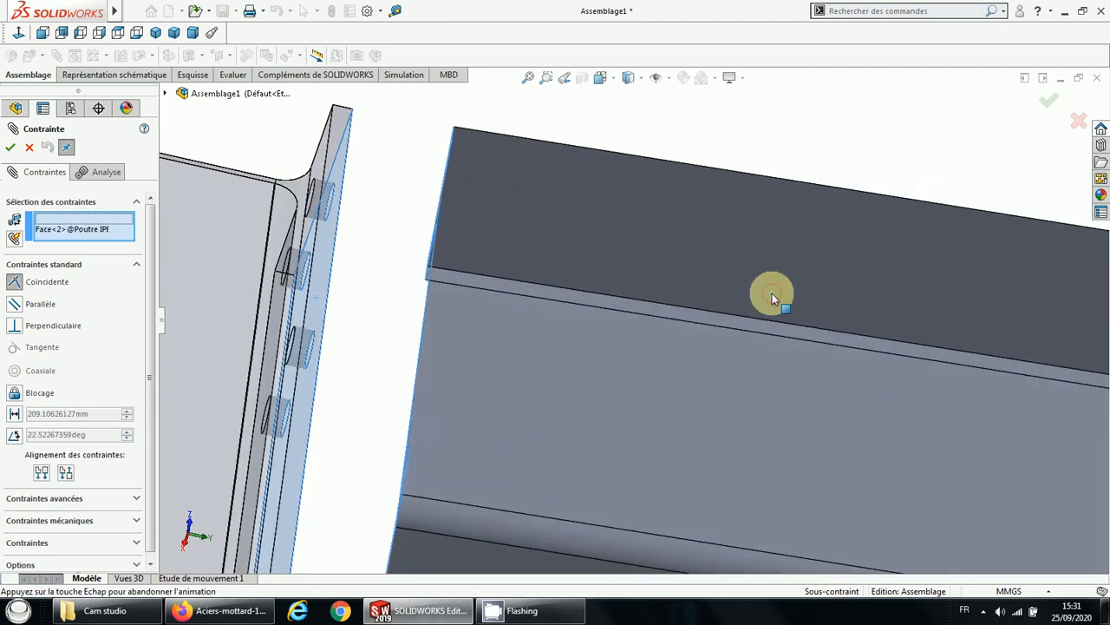
scroll(666, 306, up, 3)
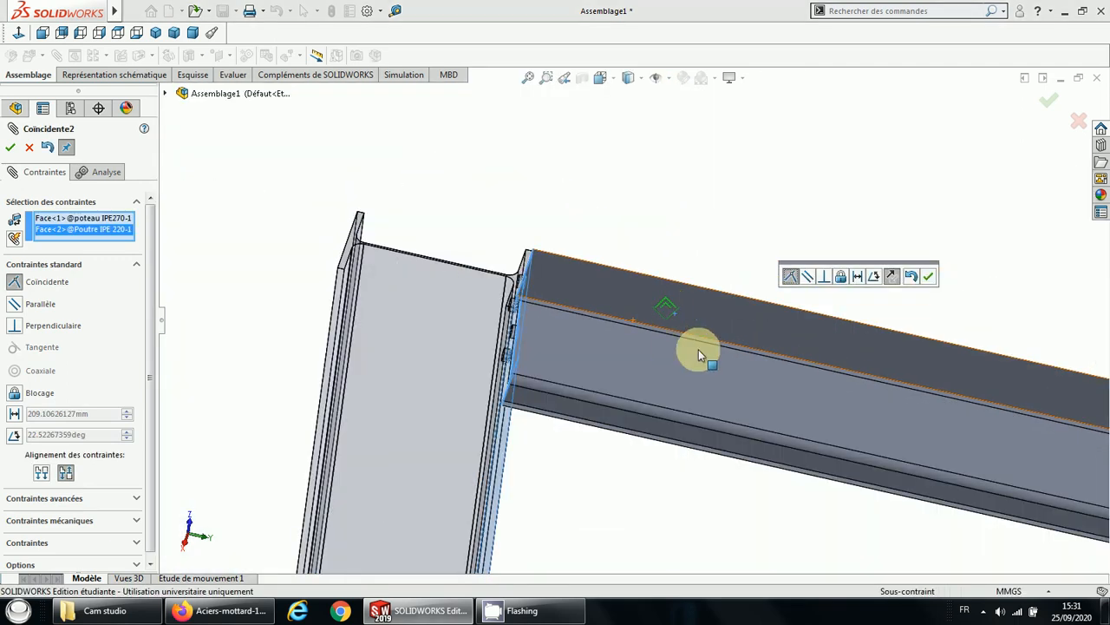
middle_drag(715, 284, 714, 243)
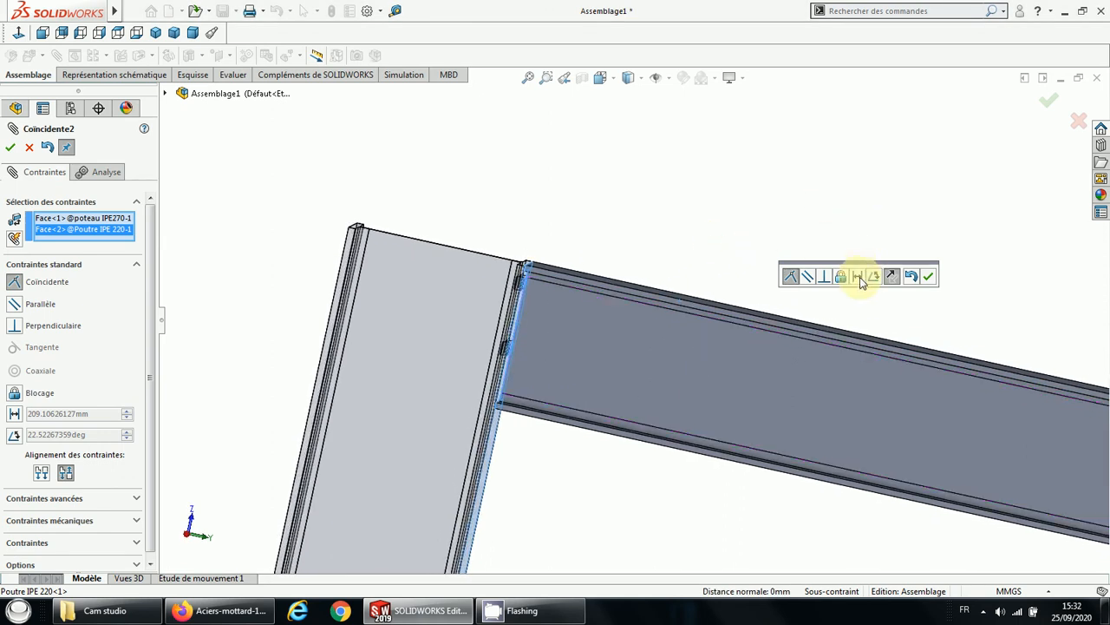
click(857, 276)
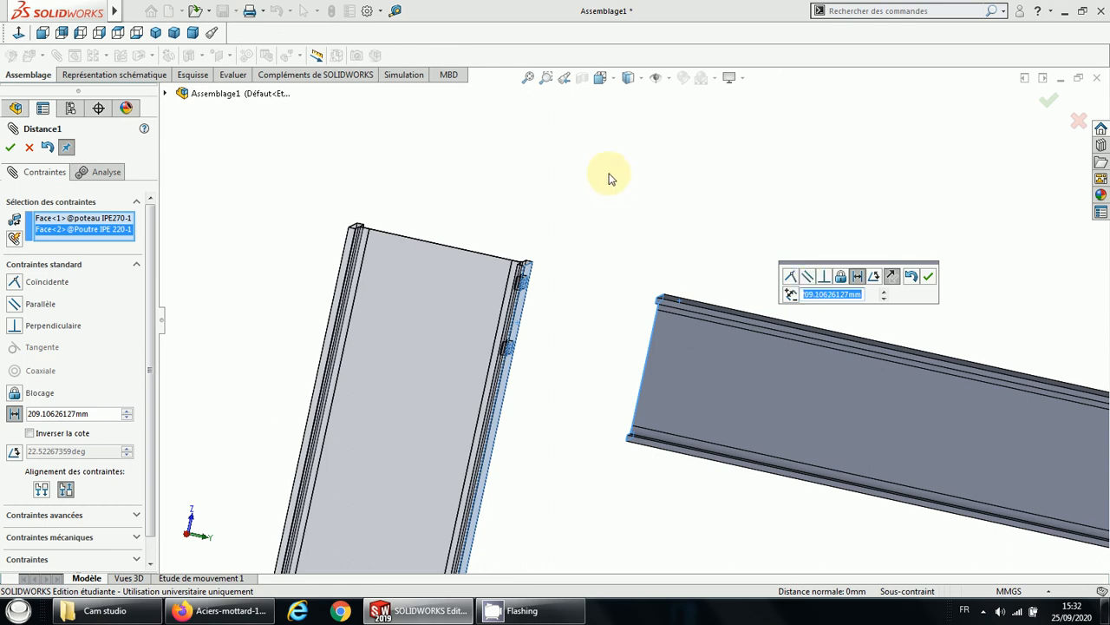
key(Return)
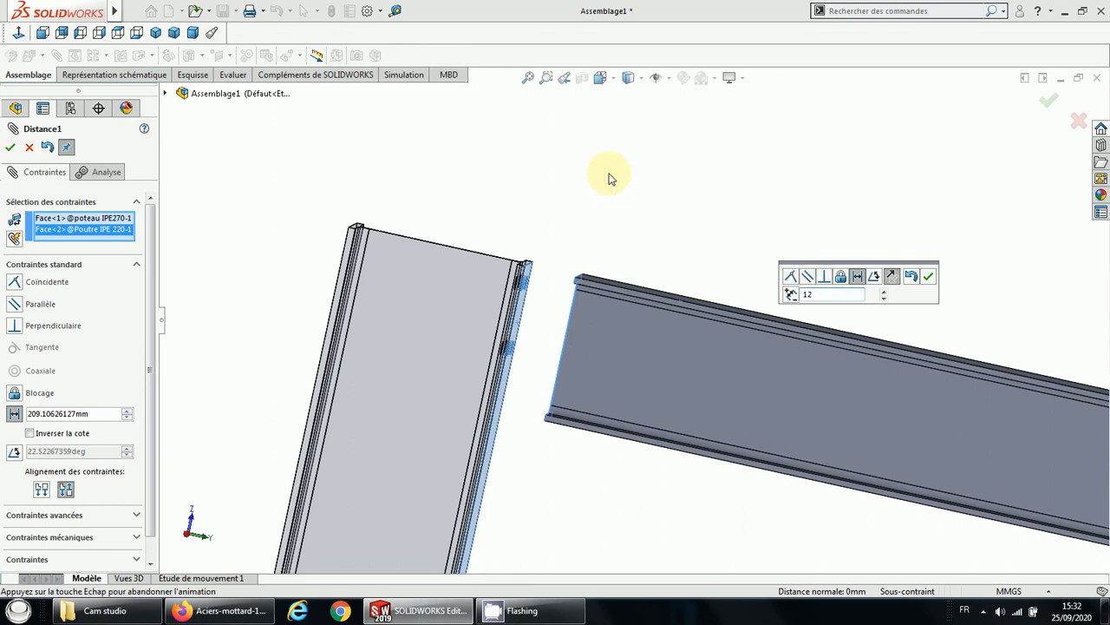
click(929, 276)
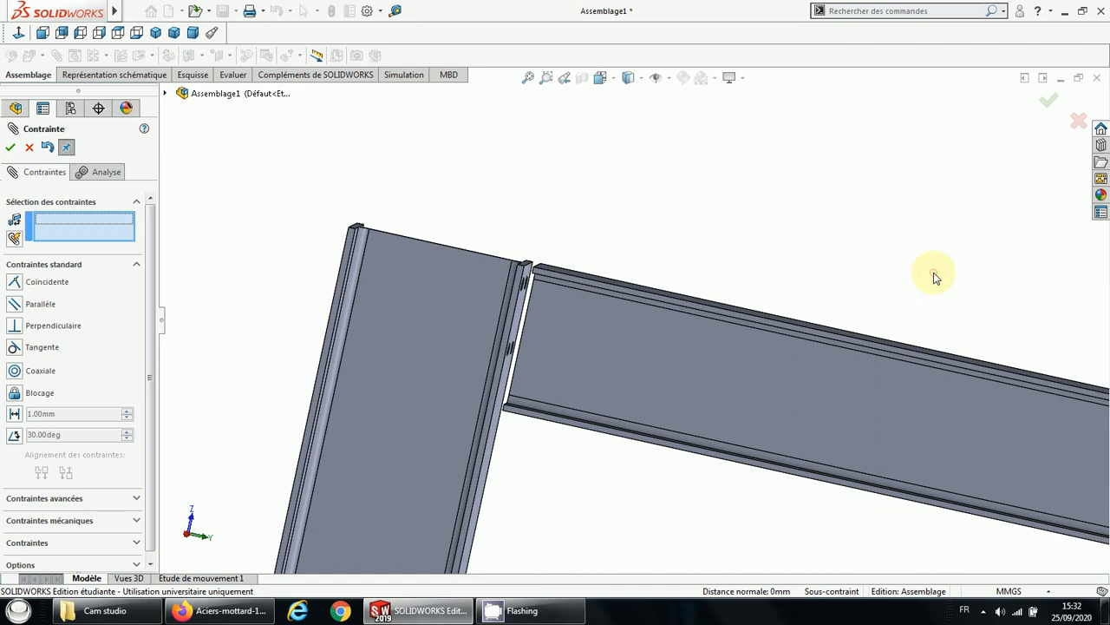
click(10, 149)
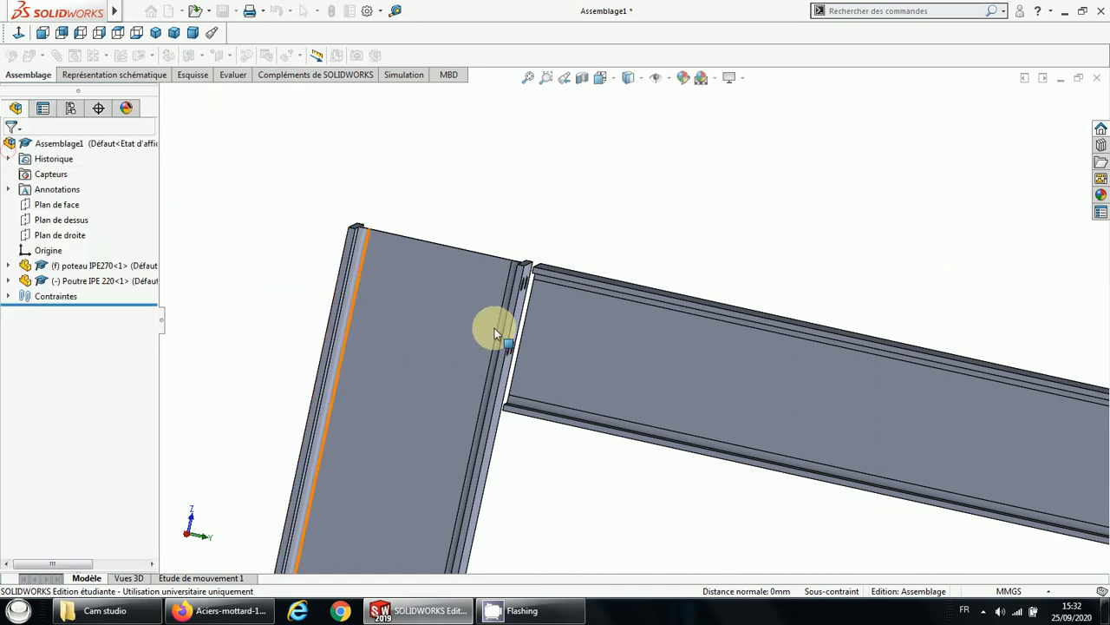
Step: Examine how the beam's end lines up with the column's drilled flange at the upper joint
middle_drag(676, 279, 580, 258)
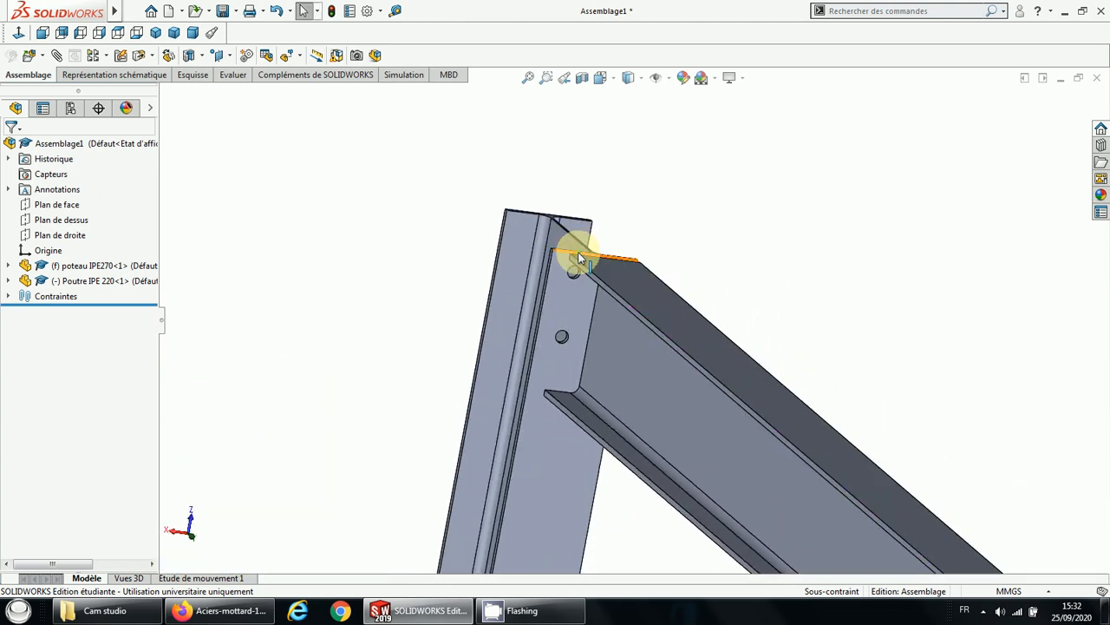
scroll(579, 257, down, 5)
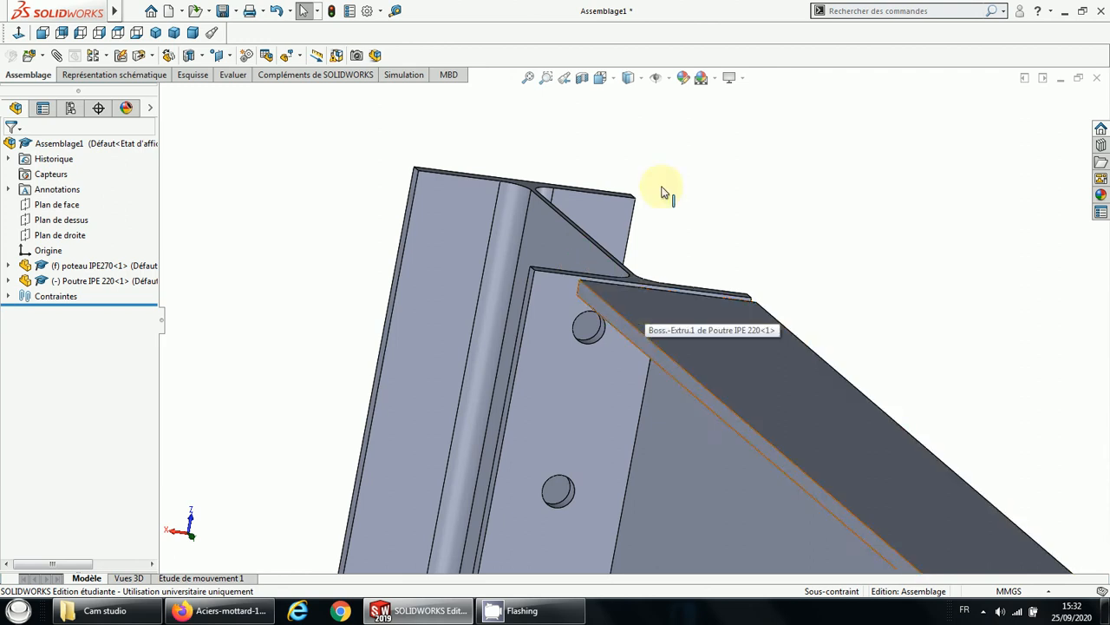
scroll(613, 278, up, 3)
scroll(628, 220, down, 3)
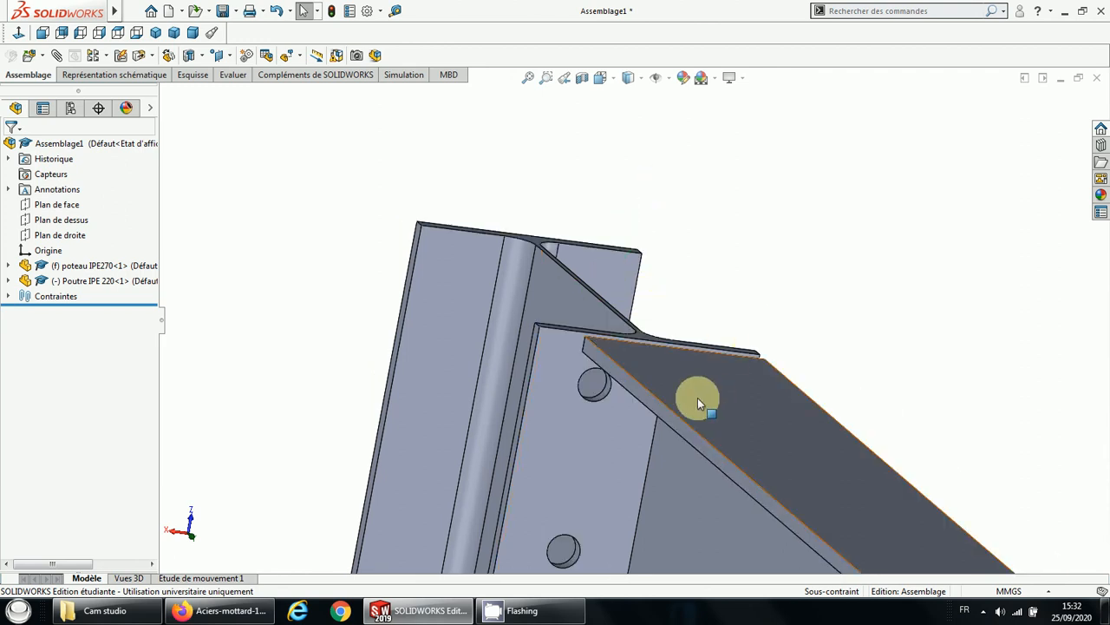
Step: Shift the IPE 220 beam sideways across the column's drilled flange and clear the selection
drag(698, 398, 663, 394)
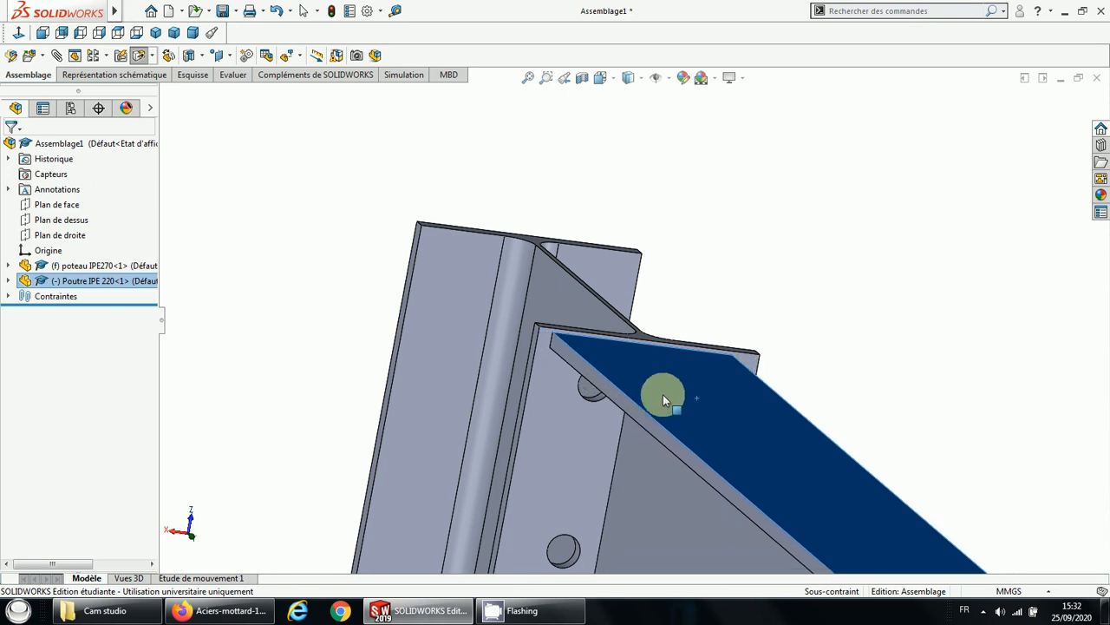
key(Escape)
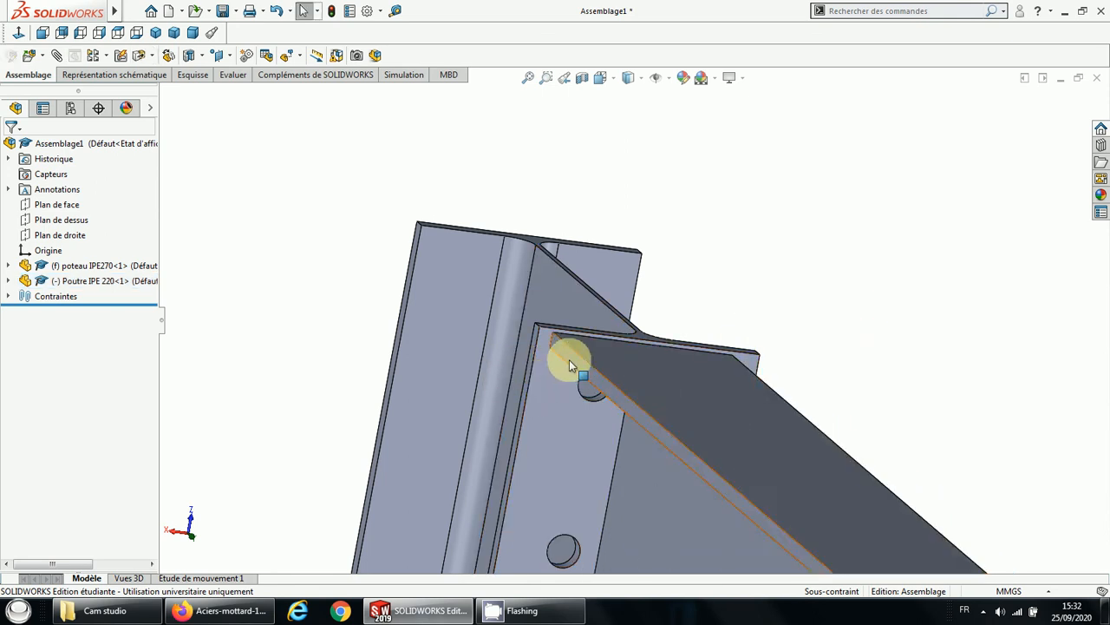
Step: Add a centred width mate between the two narrow side faces of the column's drilled flange and the beam's two upper-flange side faces
click(569, 359)
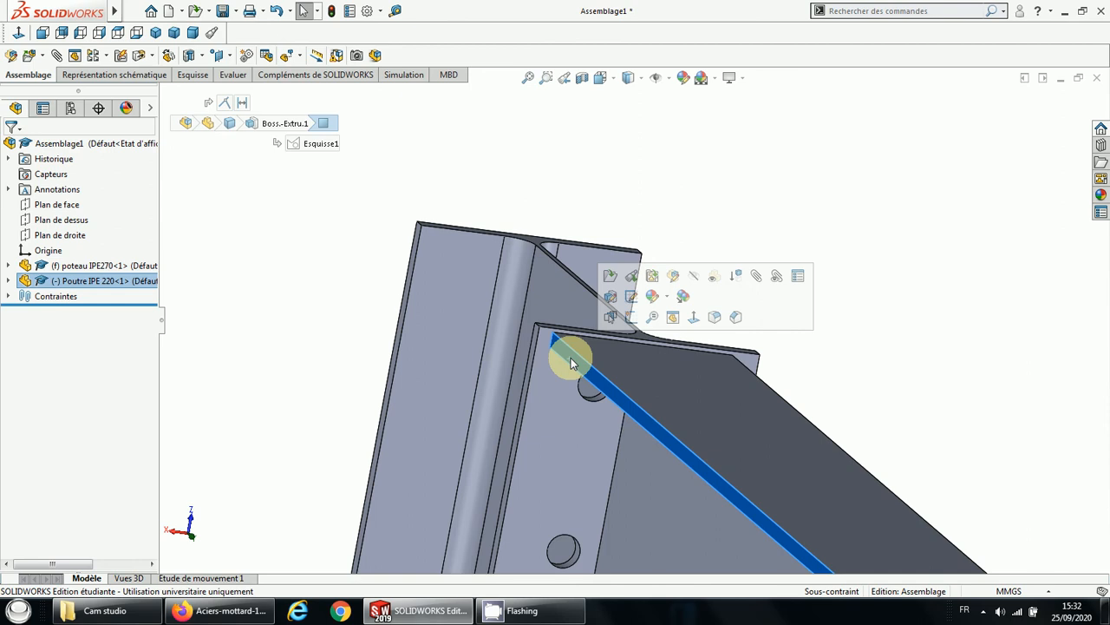
ctrl+click(533, 340)
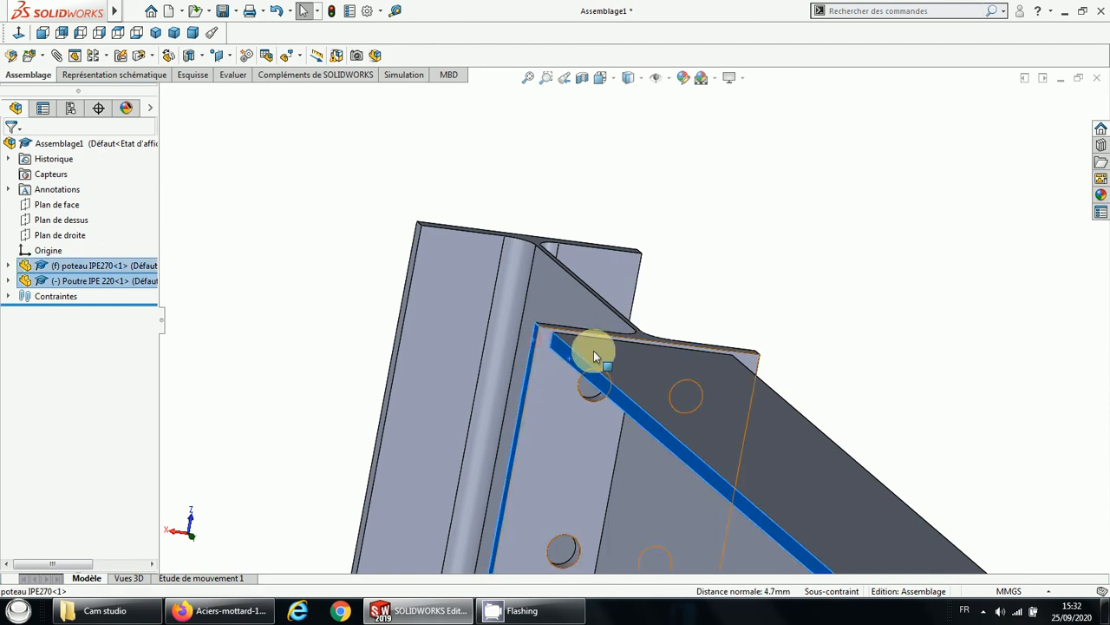
middle_drag(659, 367, 582, 347)
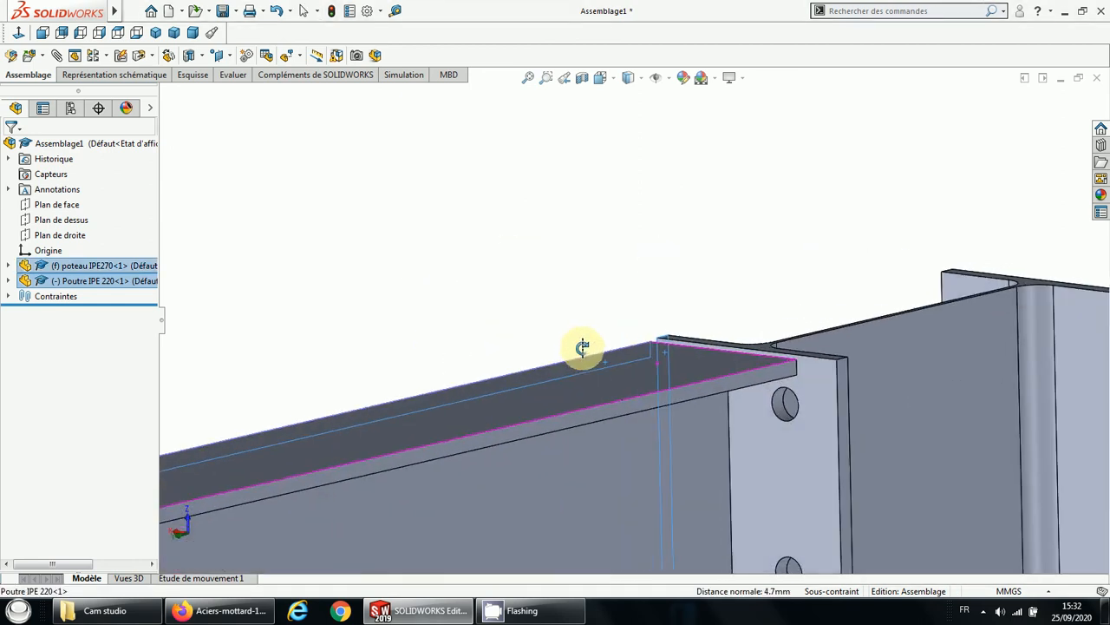
click(783, 370)
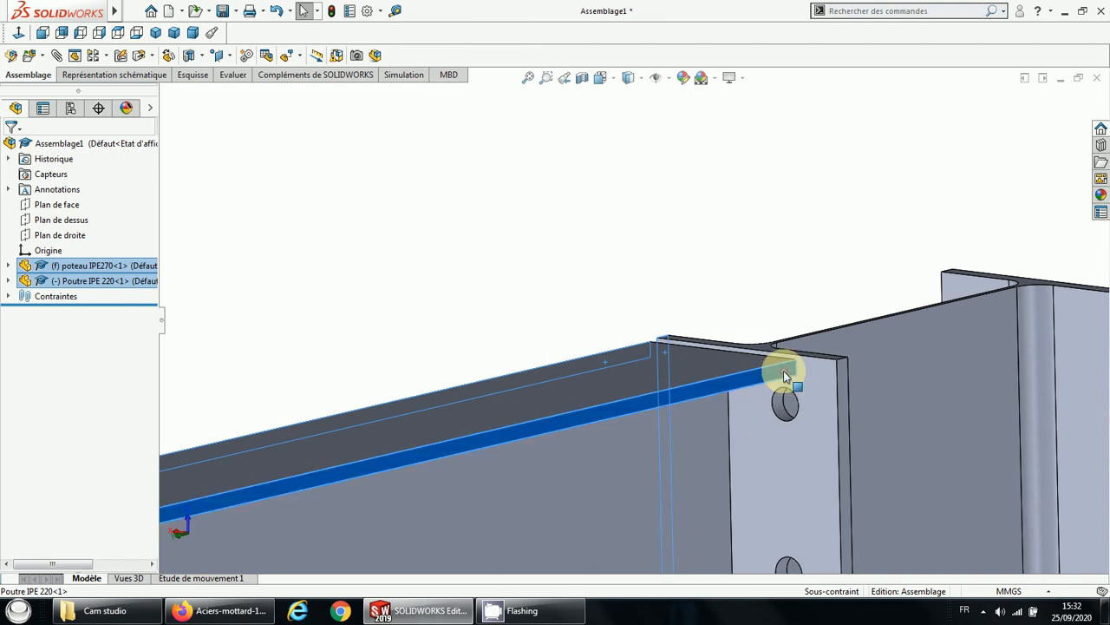
ctrl+click(844, 382)
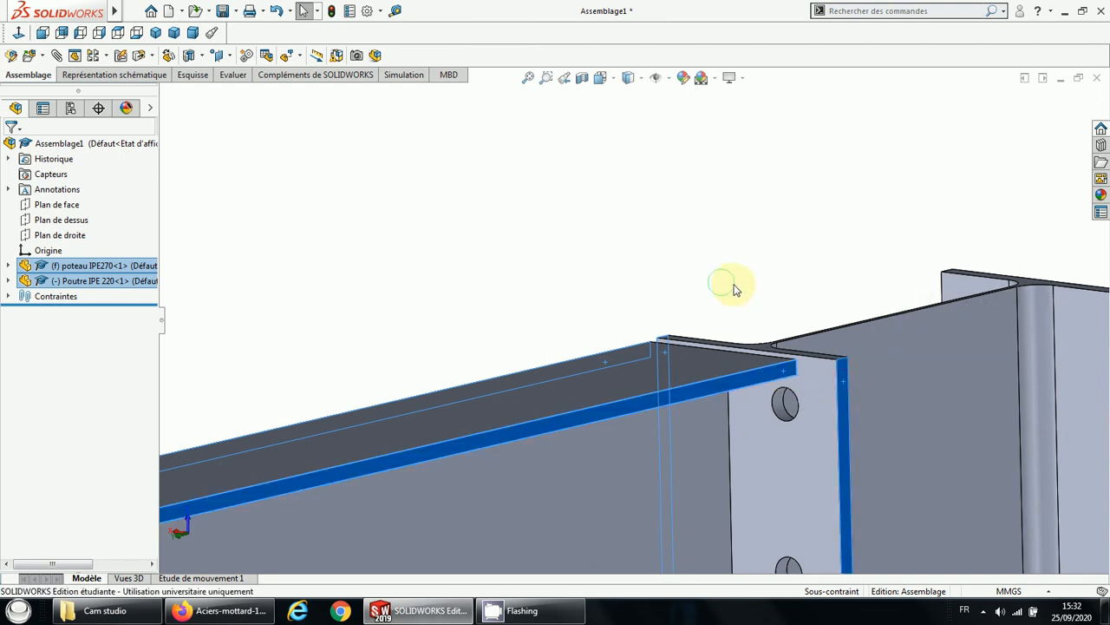
middle_drag(722, 281, 769, 293)
scroll(439, 259, up, 8)
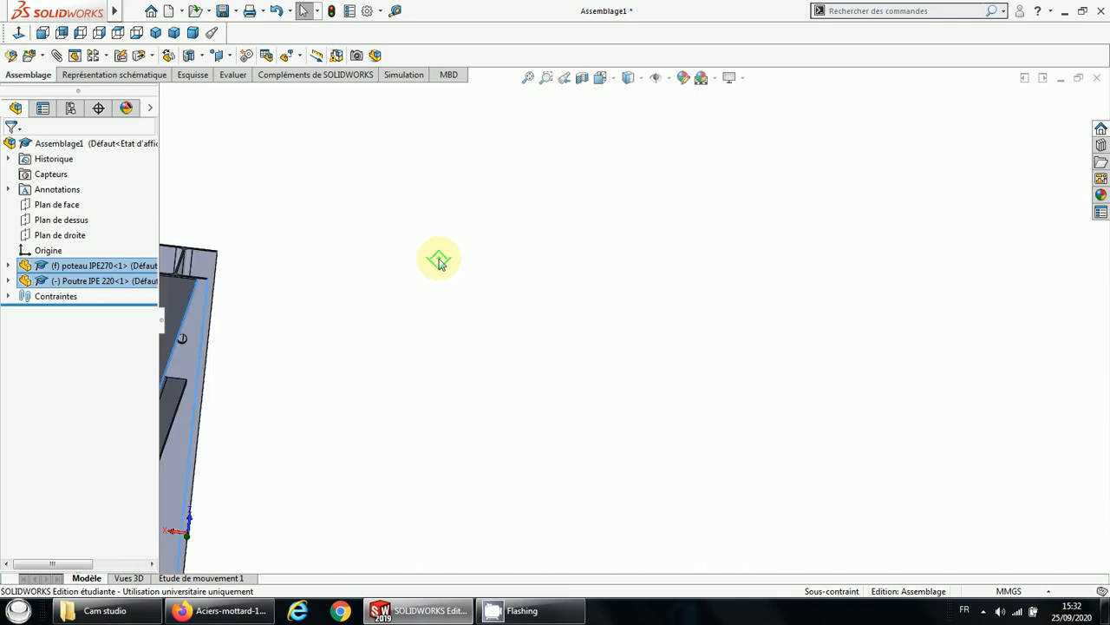
scroll(428, 340, down, 6)
scroll(451, 293, down, 2)
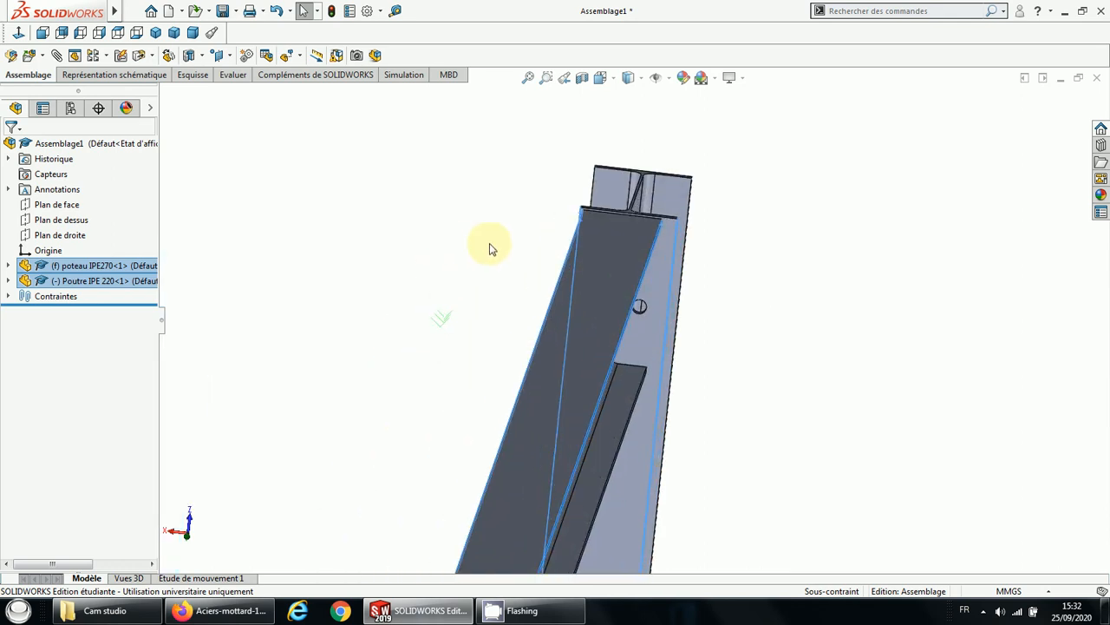
mouse_move(627, 235)
middle_down()
mouse_move(652, 243)
mouse_move(596, 222)
mouse_move(637, 231)
middle_up()
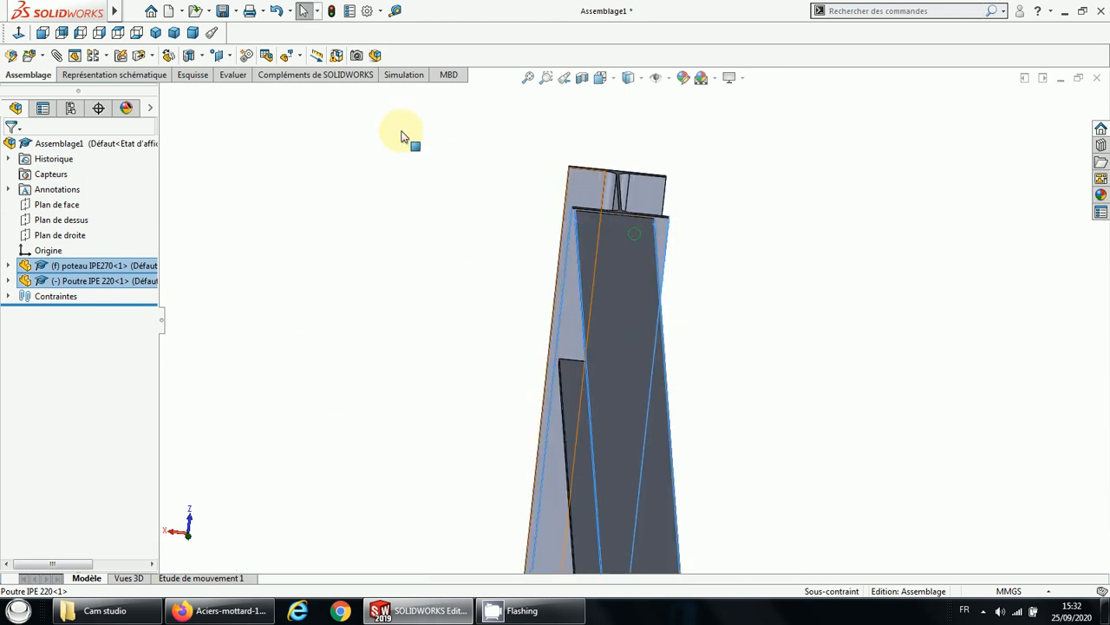
click(52, 55)
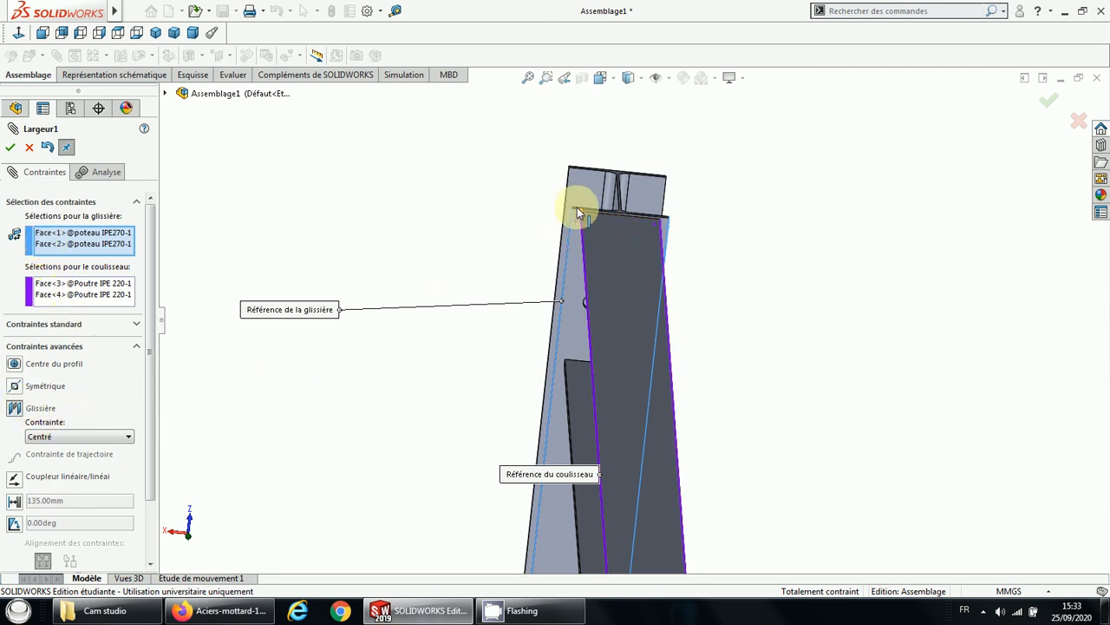
click(9, 149)
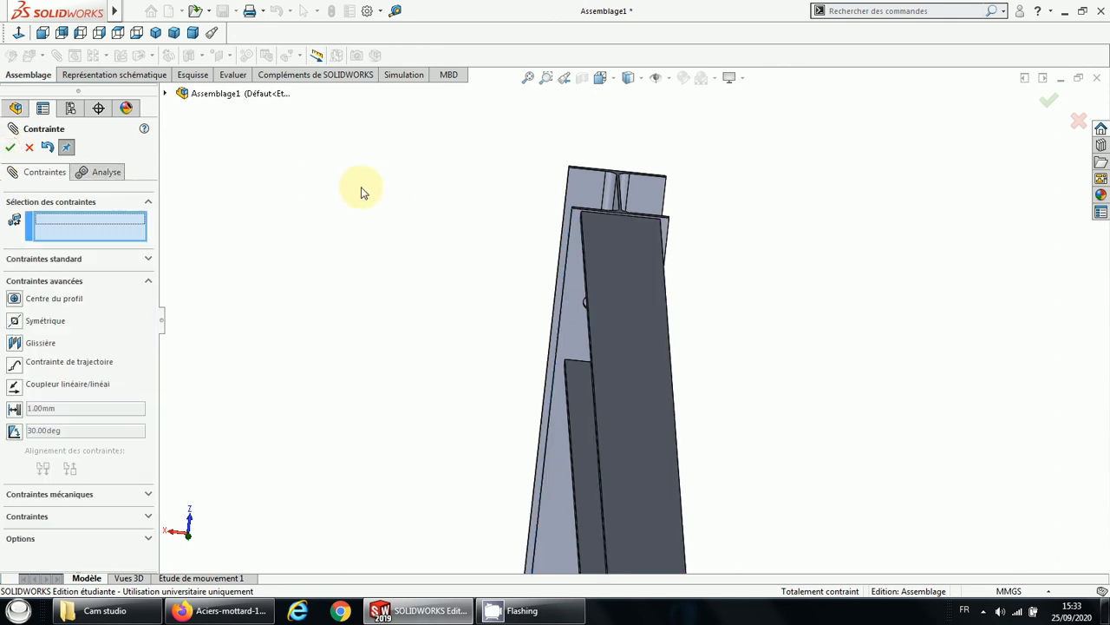
click(9, 149)
Step: Examine the beam-to-column joint from several angles, checking the beam's centring, the end gap and the drilled holes
scroll(501, 217, down, 5)
scroll(670, 359, up, 5)
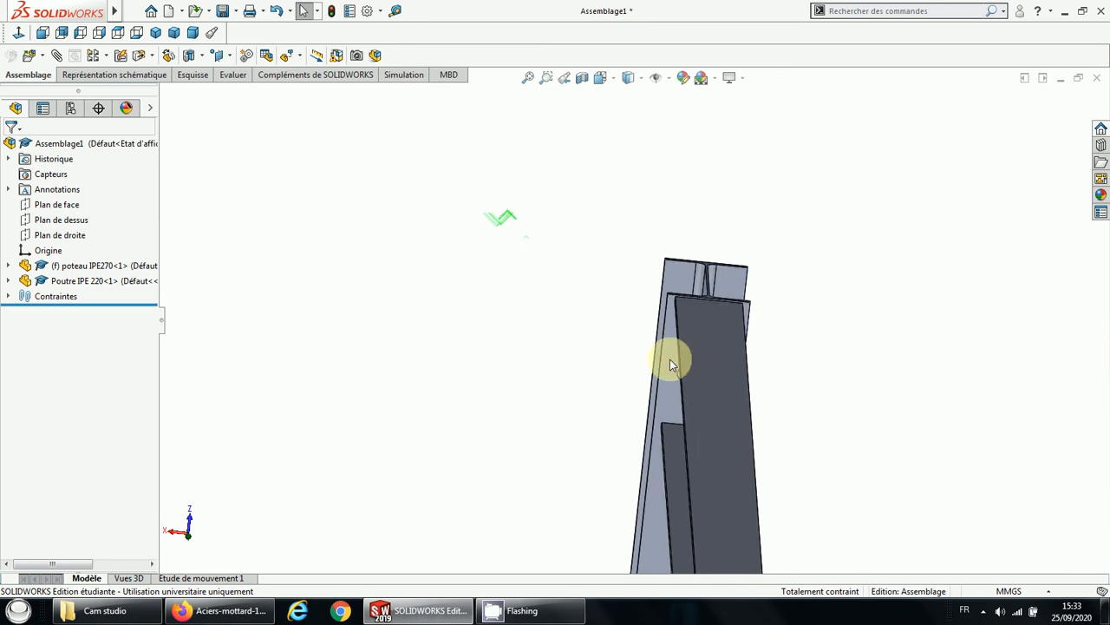
middle_drag(670, 359, 737, 359)
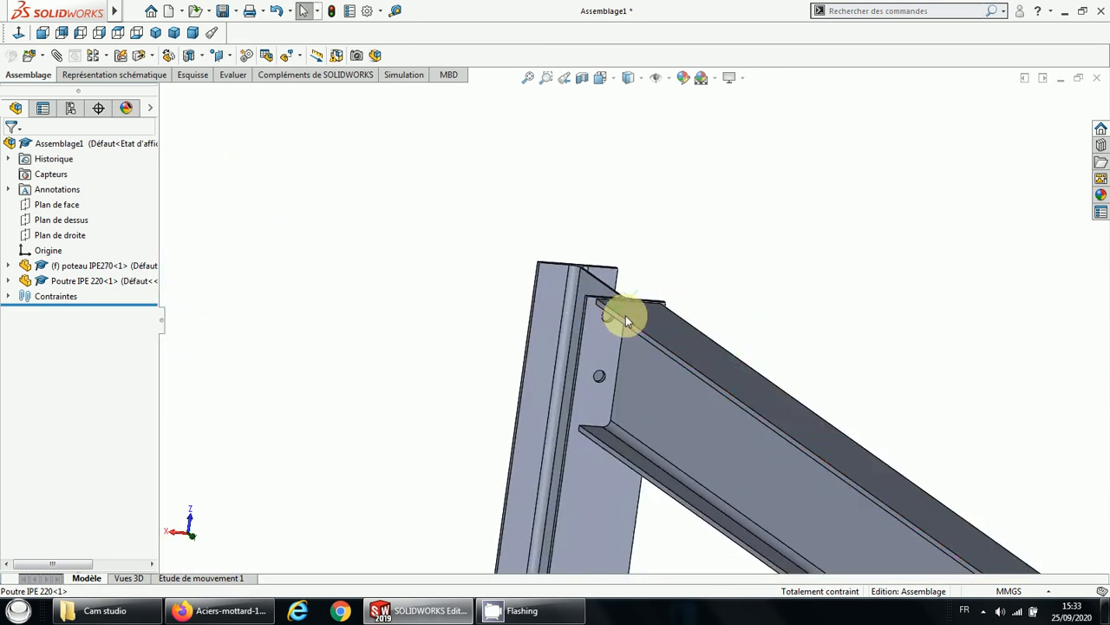
click(757, 276)
scroll(657, 331, down, 5)
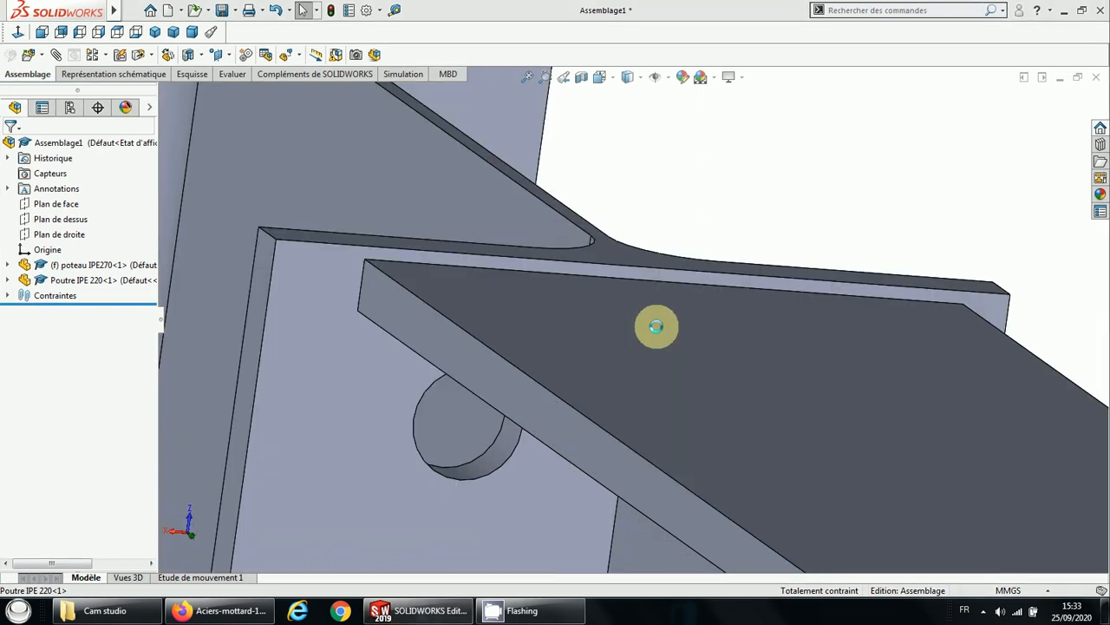
scroll(615, 388, up, 6)
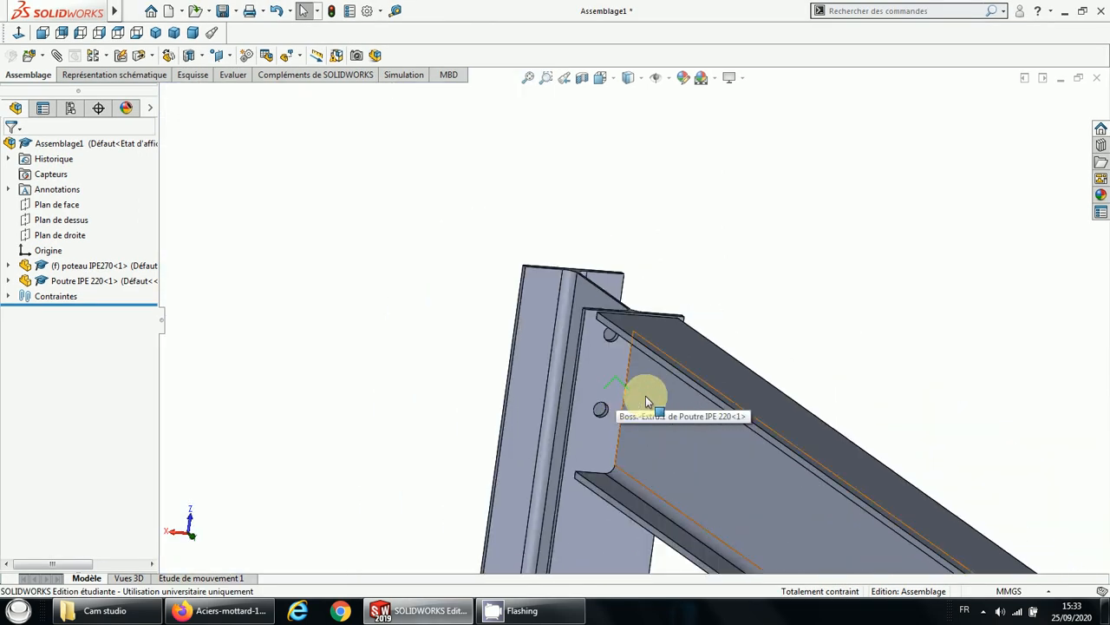
middle_drag(645, 396, 689, 391)
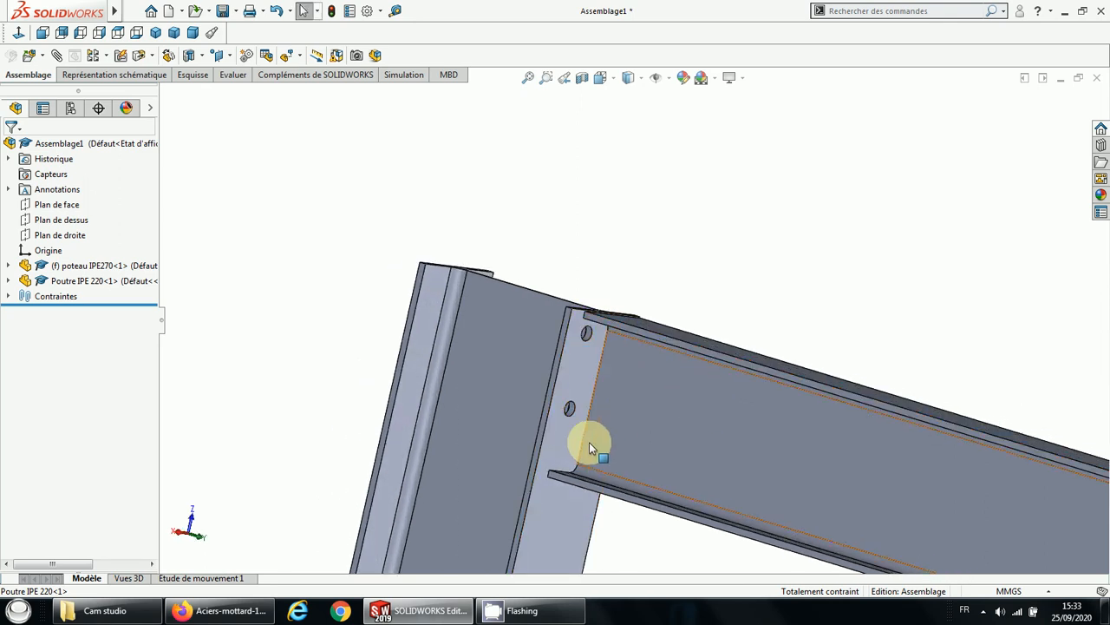
scroll(589, 441, down, 3)
scroll(590, 443, up, 3)
scroll(653, 368, down, 1)
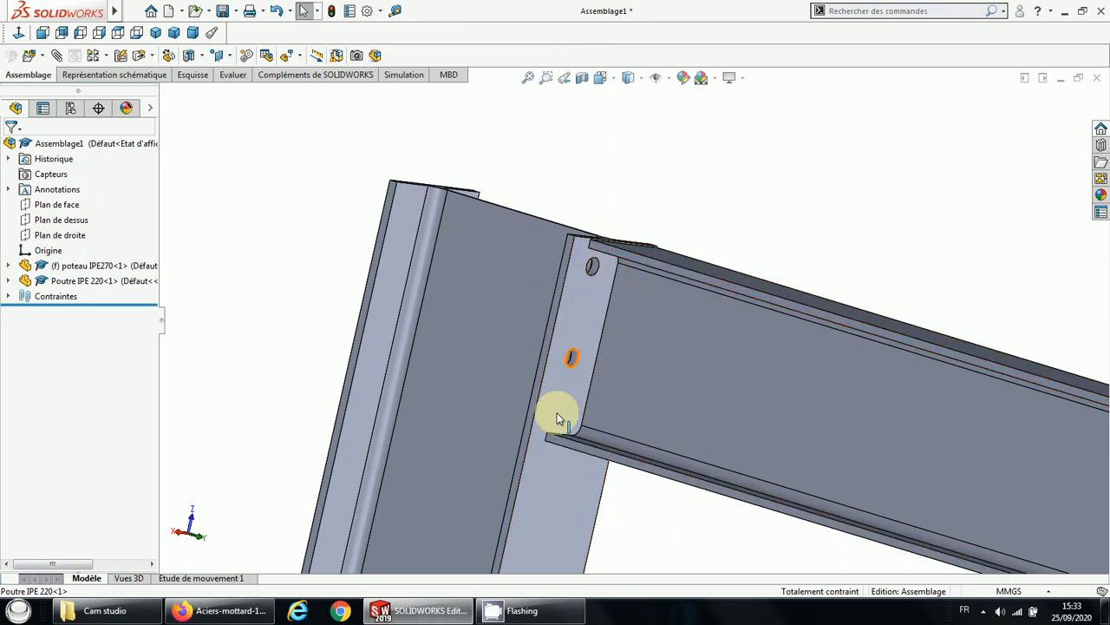
click(508, 616)
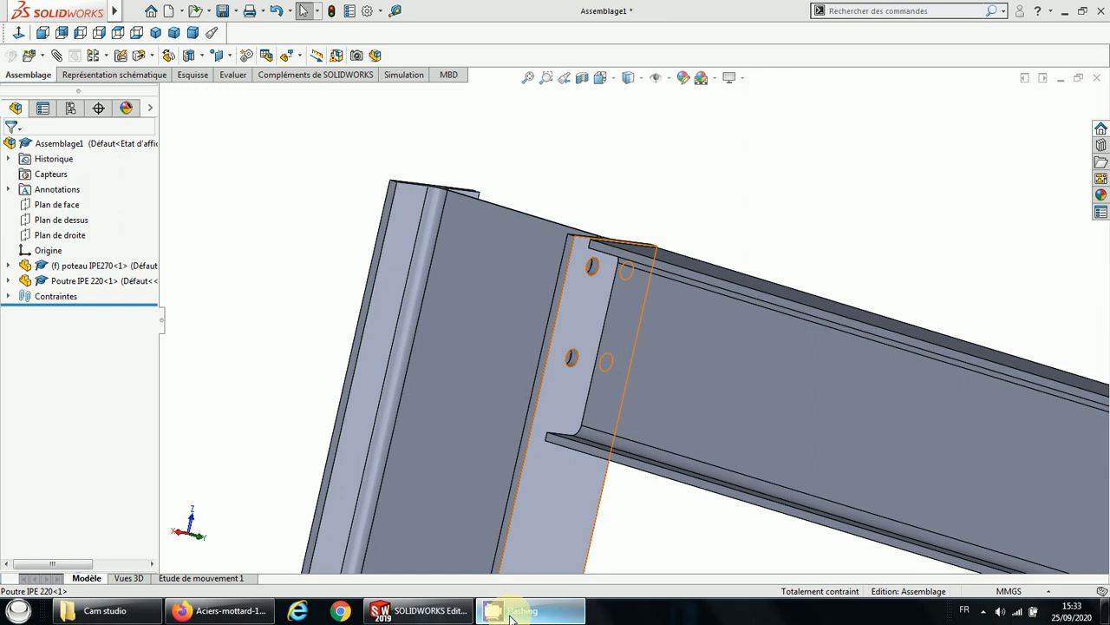
click(983, 611)
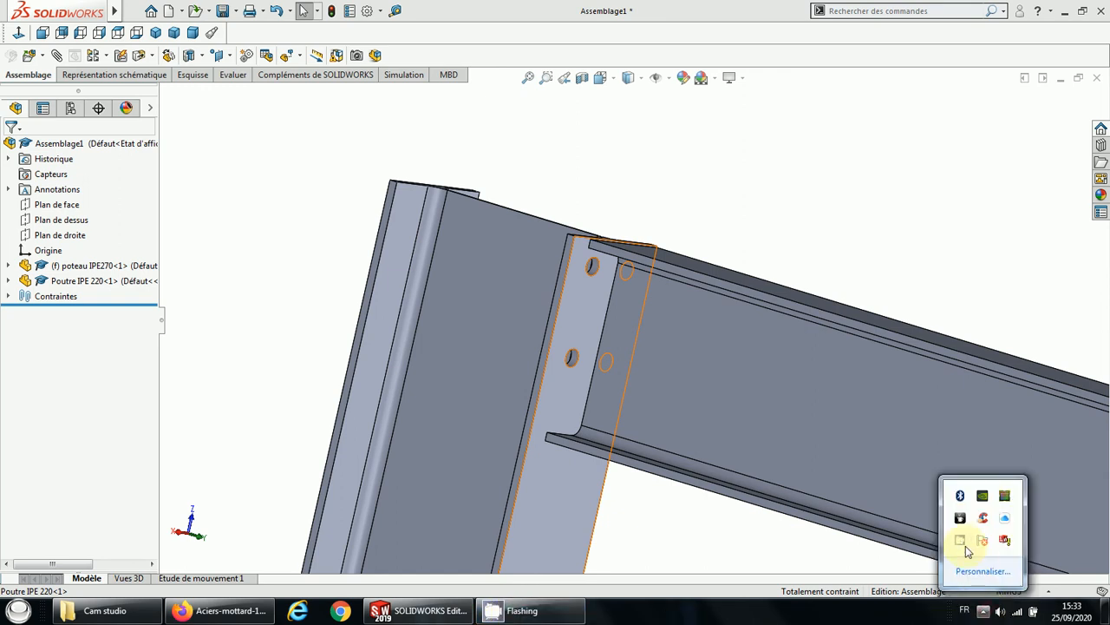
click(962, 542)
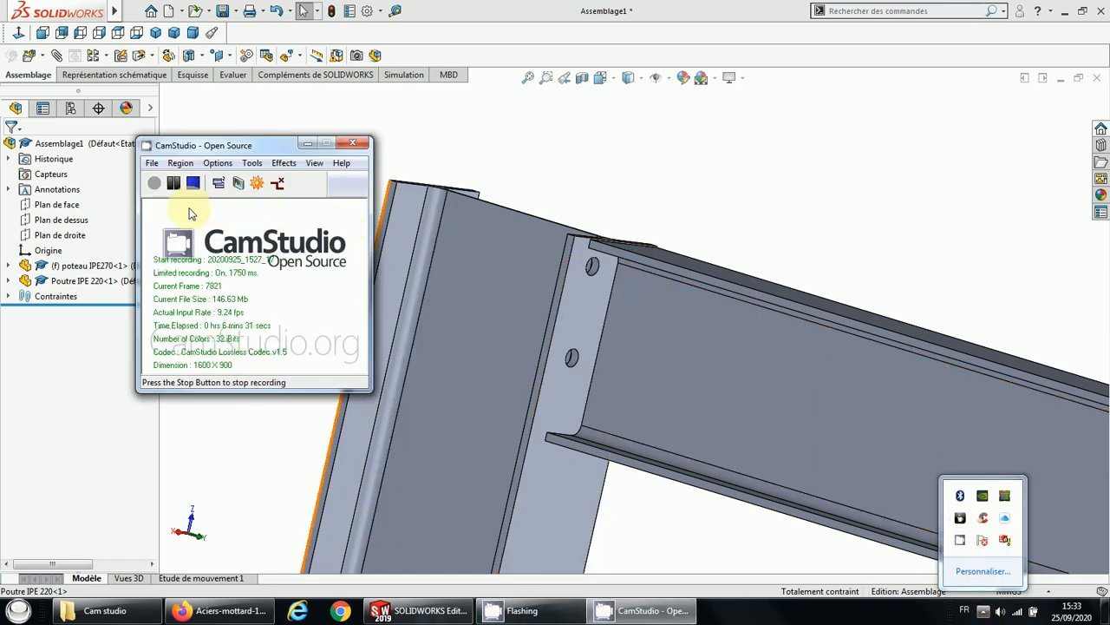